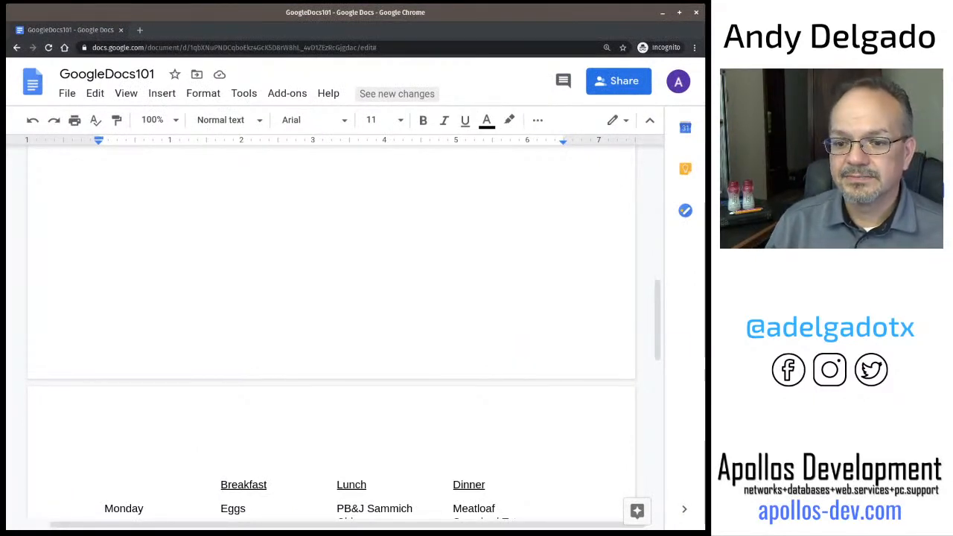
# Narrow the meal table's day, Breakfast and Lunch columns by moving their borders, and increase the height of the Monday row
pyautogui.scroll(-1, 446, 328)
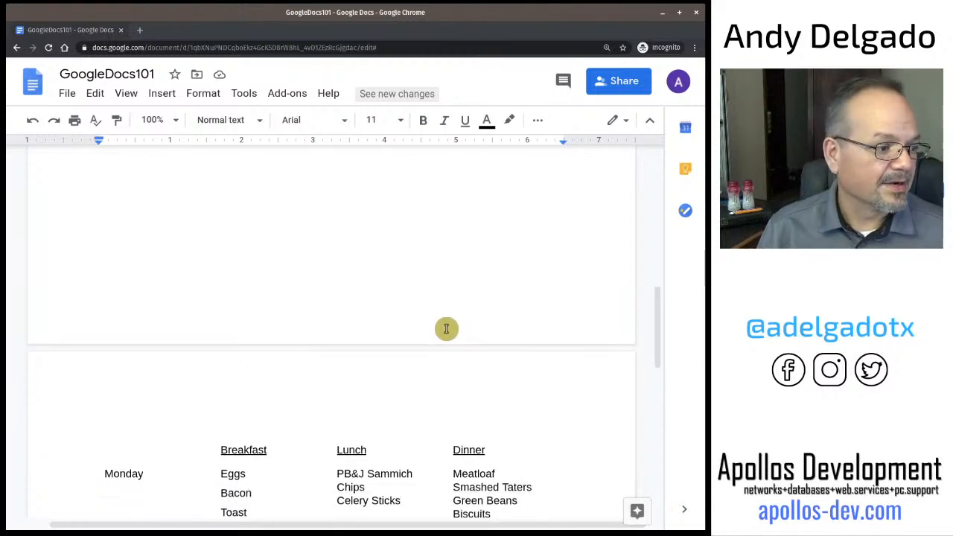
pyautogui.scroll(-5, 446, 329)
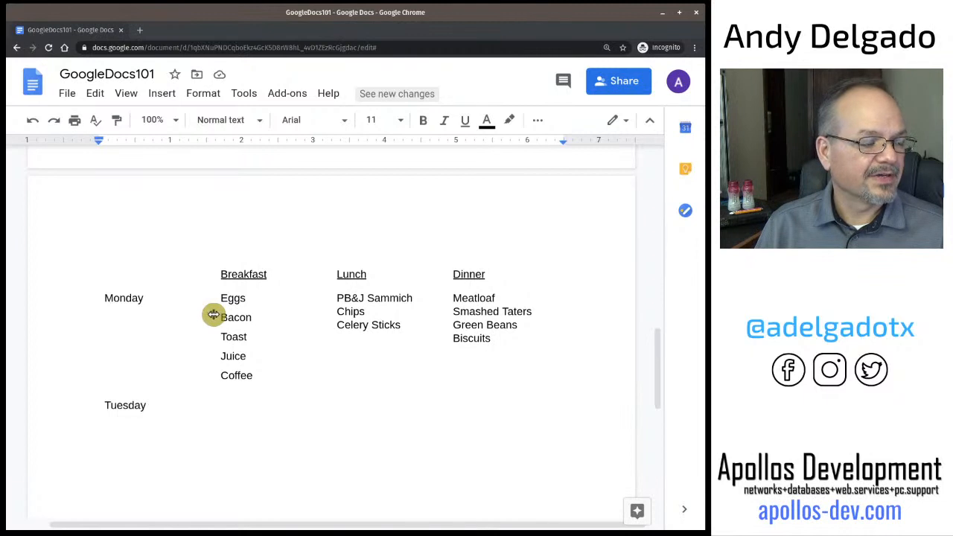
pyautogui.moveTo(214, 315); pyautogui.dragTo(158, 316)
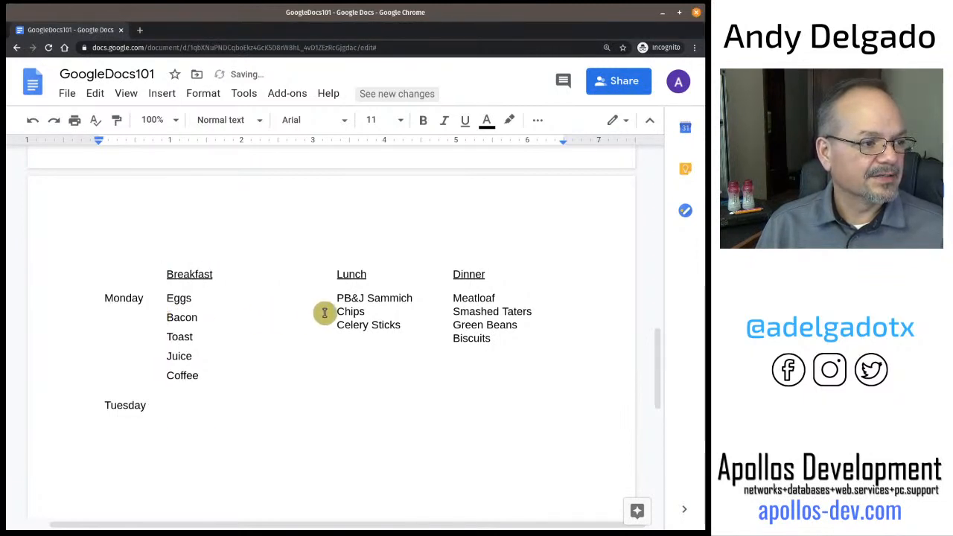
pyautogui.moveTo(330, 313); pyautogui.dragTo(272, 317)
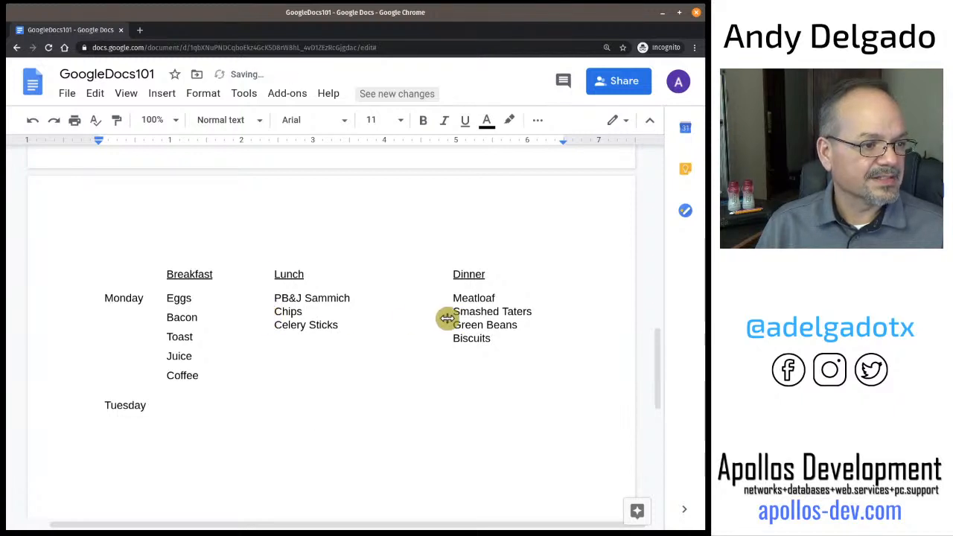
pyautogui.moveTo(446, 318); pyautogui.dragTo(400, 320)
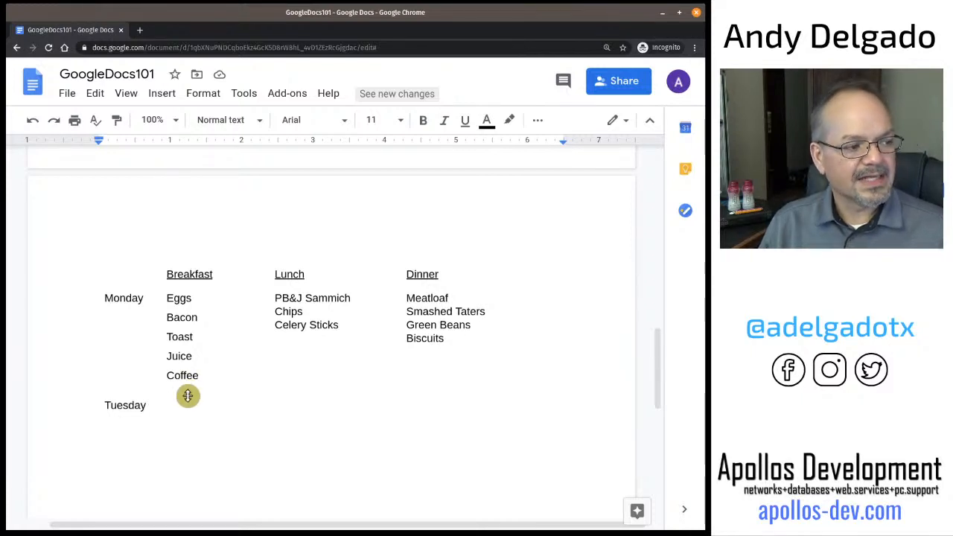
pyautogui.moveTo(187, 395); pyautogui.dragTo(189, 440)
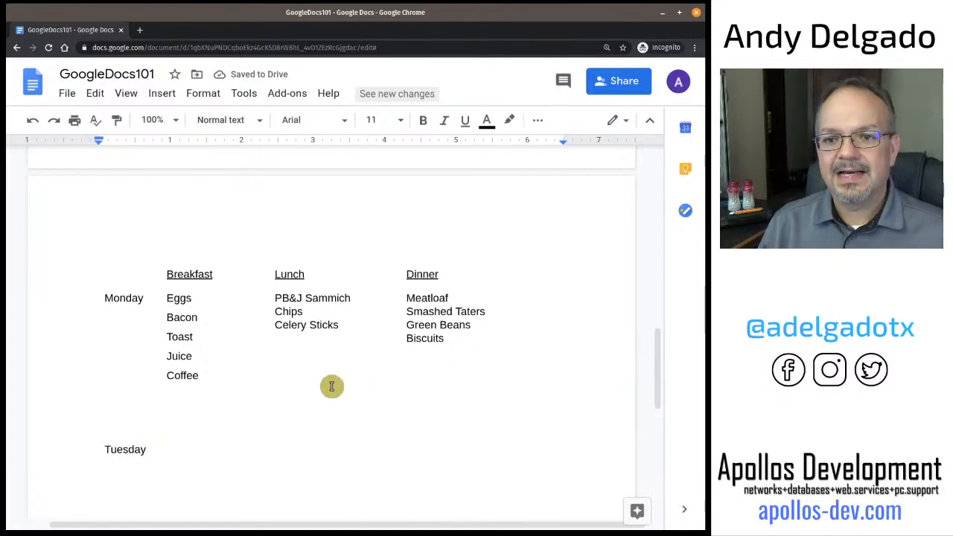
# Insert the image "How to Use Google Docs Like a PRO IG.png" from the computer's Downloads folder at the end of the document title
pyautogui.scroll(8, 332, 385)
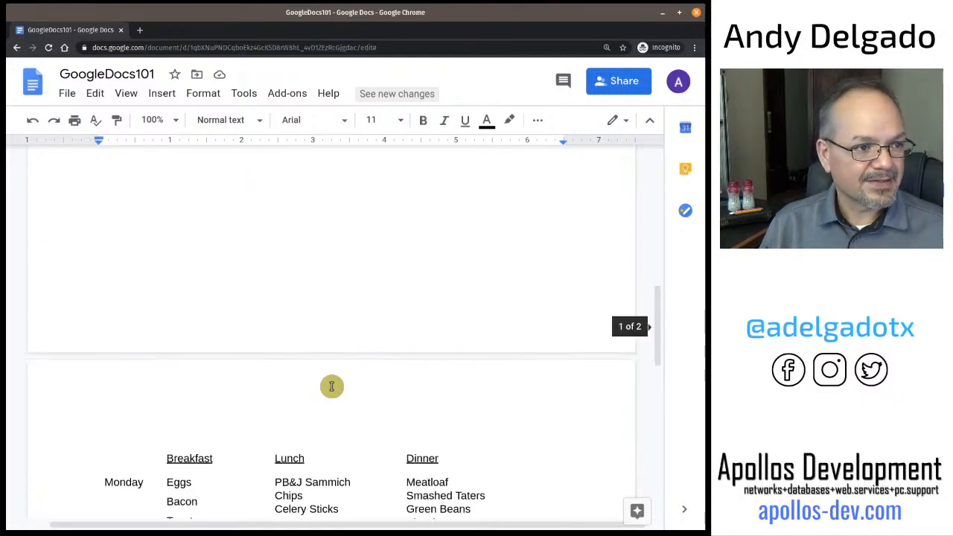
pyautogui.scroll(4, 331, 386)
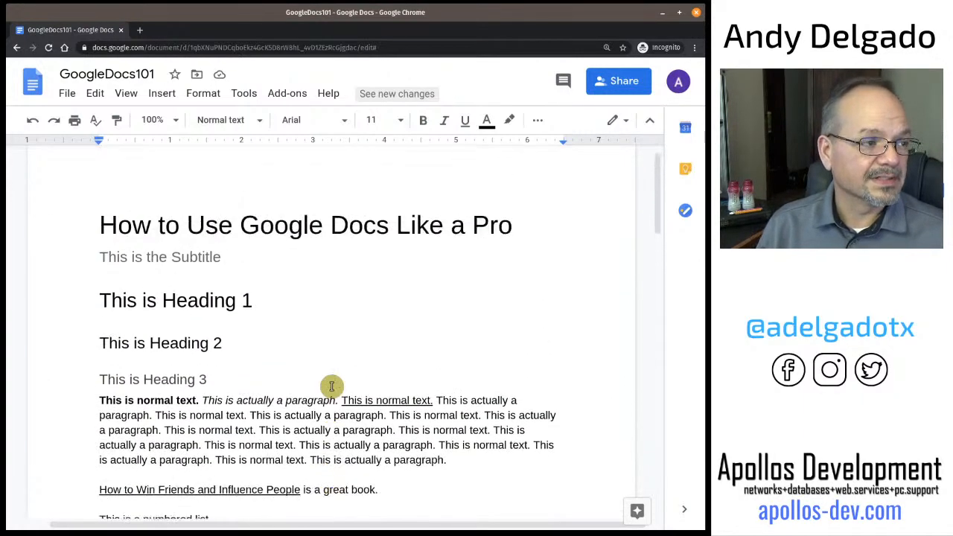
pyautogui.click(521, 245)
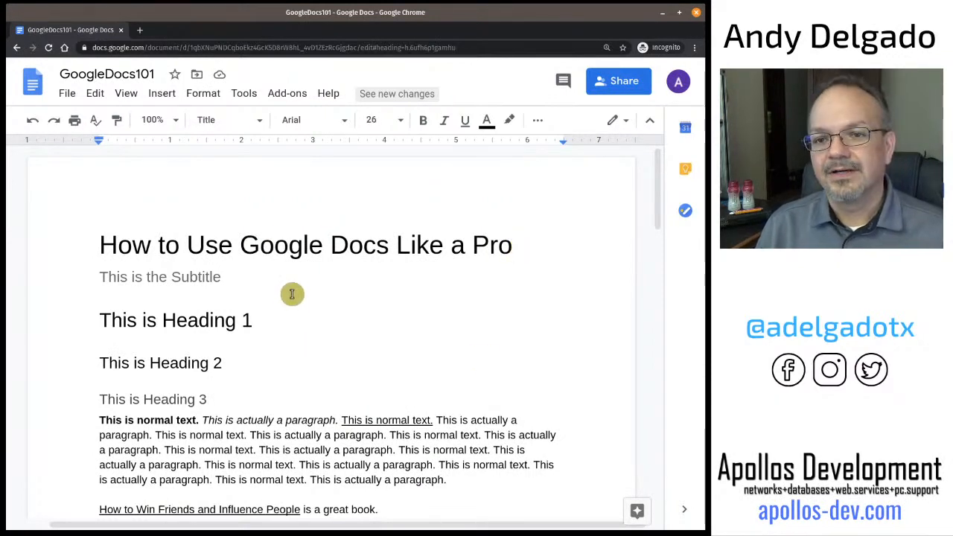
pyautogui.click(170, 99)
pyautogui.moveTo(172, 123)
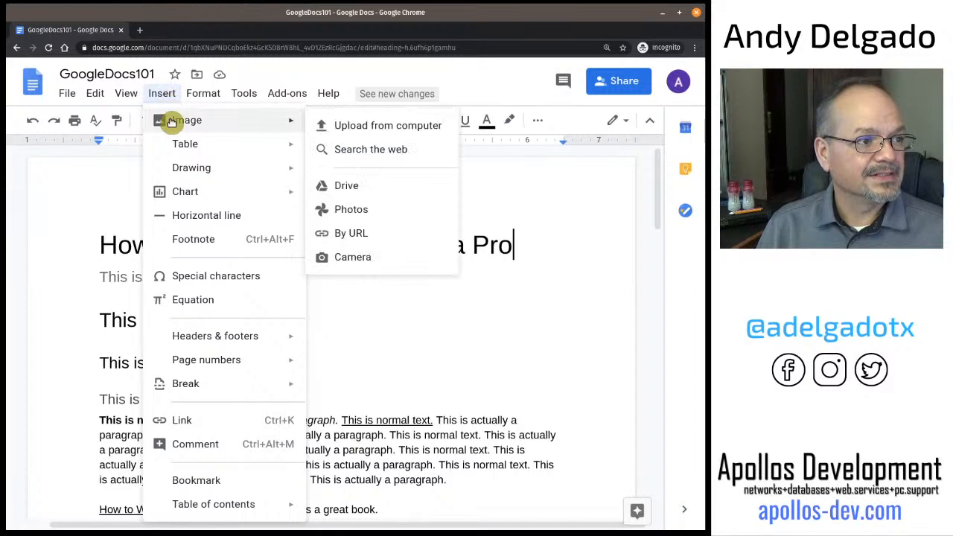
pyautogui.click(347, 128)
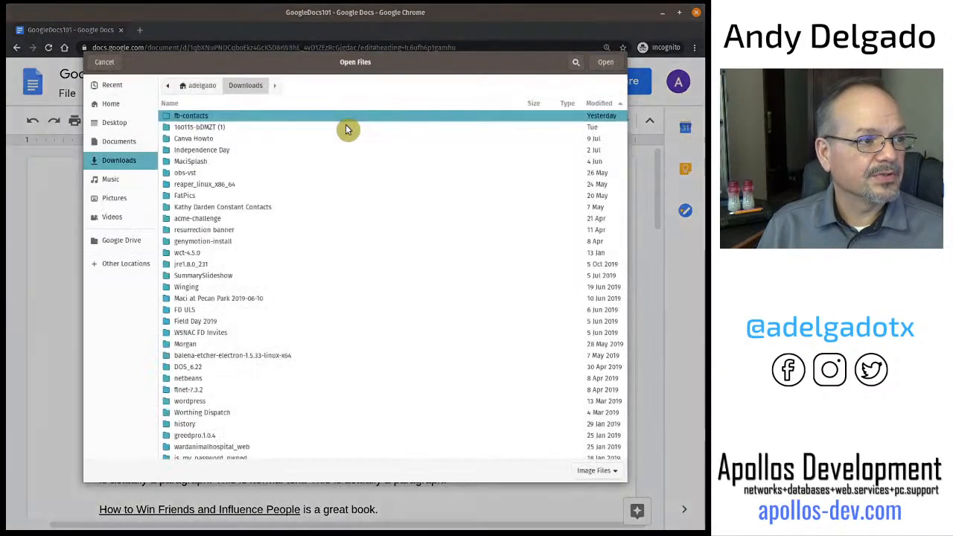
pyautogui.scroll(-5, 221, 373)
pyautogui.scroll(-2, 222, 373)
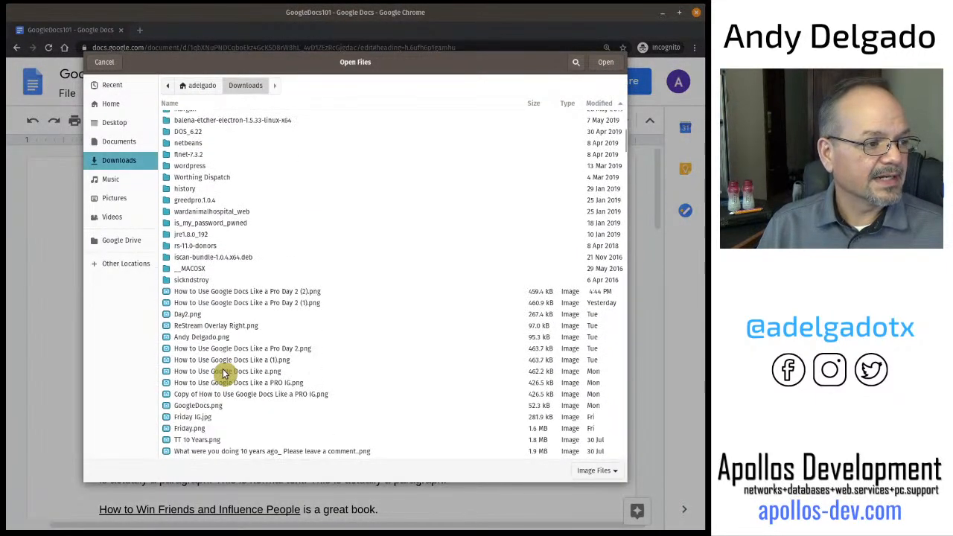
pyautogui.click(294, 384)
pyautogui.click(604, 63)
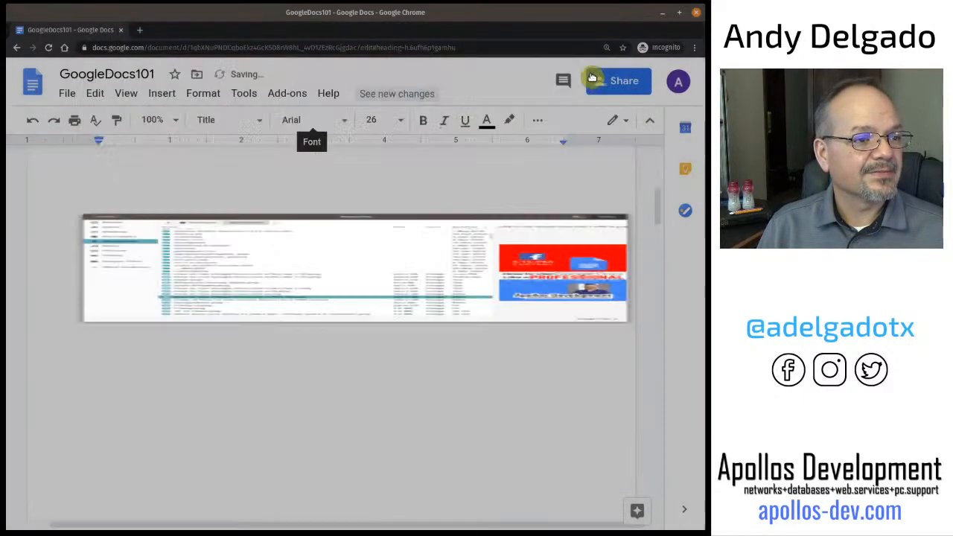
# Shrink the inserted image proportionally to about 2.8 inches wide so it fits under the title on the first page
pyautogui.scroll(6, 375, 338)
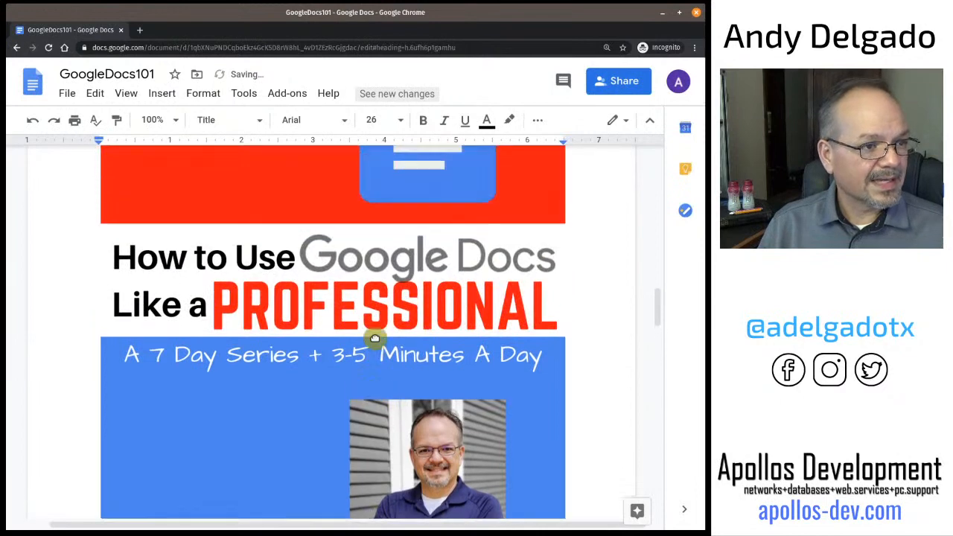
pyautogui.scroll(2, 375, 339)
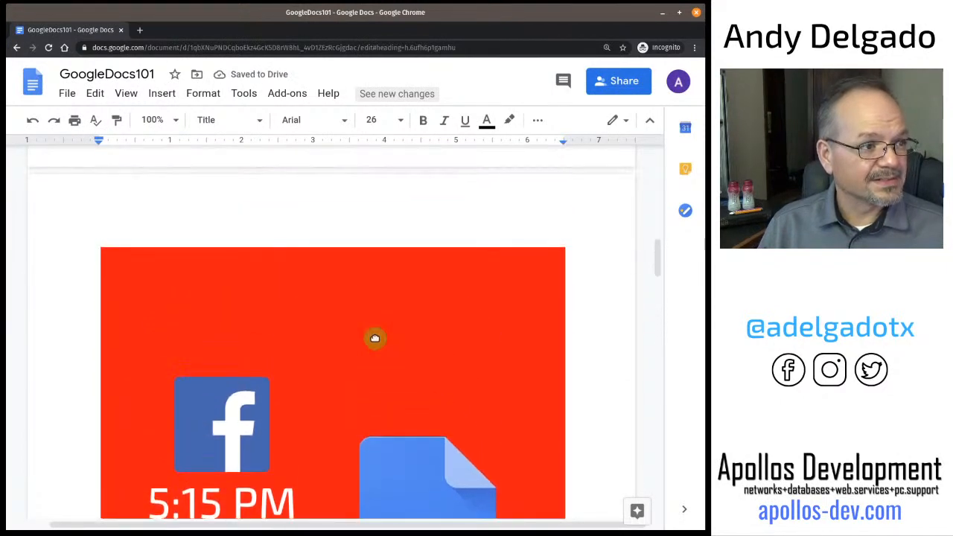
pyautogui.click(330, 330)
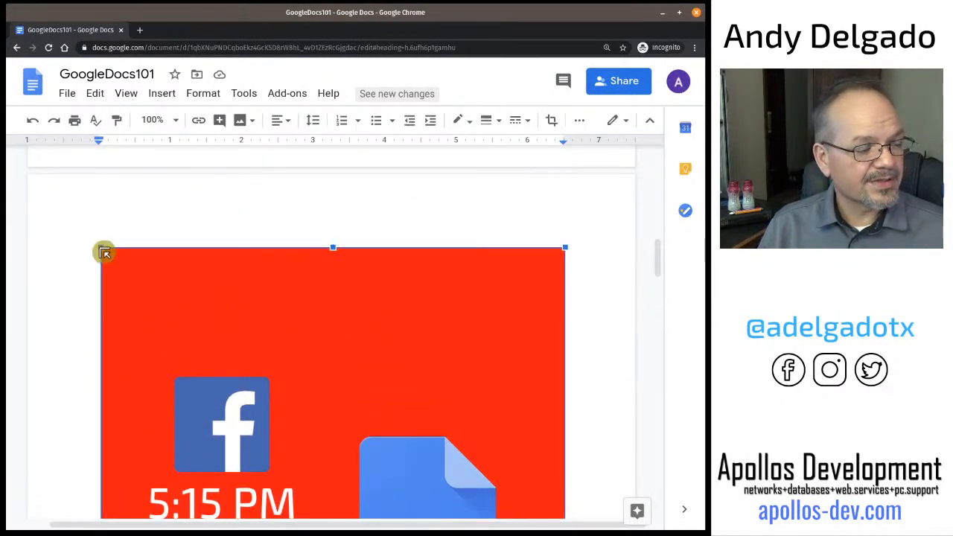
pyautogui.moveTo(104, 253); pyautogui.dragTo(407, 443)
pyautogui.scroll(-5, 322, 360)
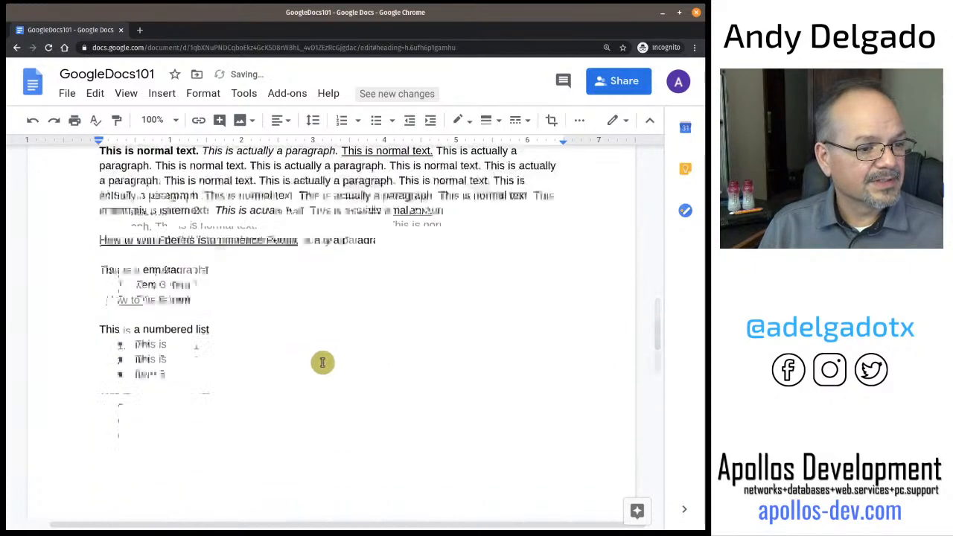
pyautogui.scroll(6, 322, 361)
pyautogui.scroll(8, 322, 361)
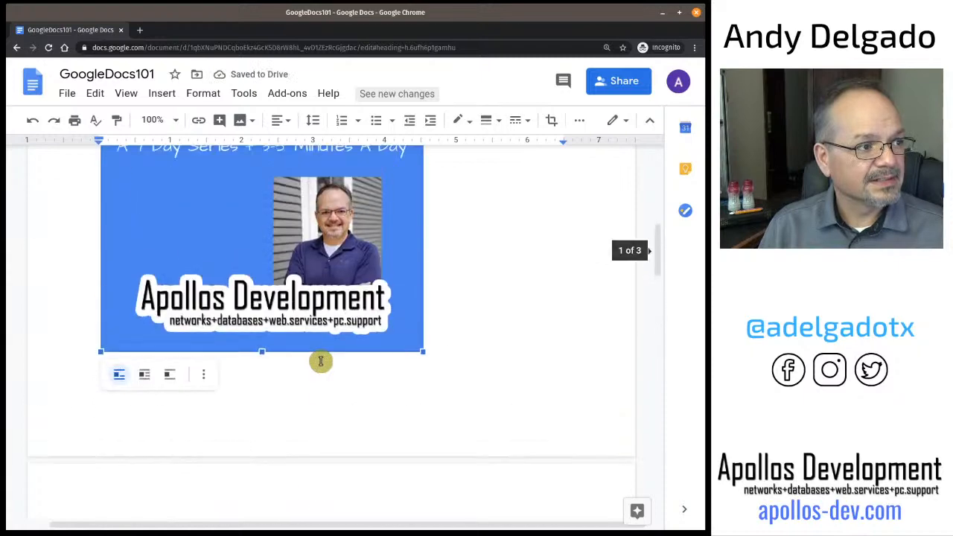
pyautogui.scroll(-3, 321, 362)
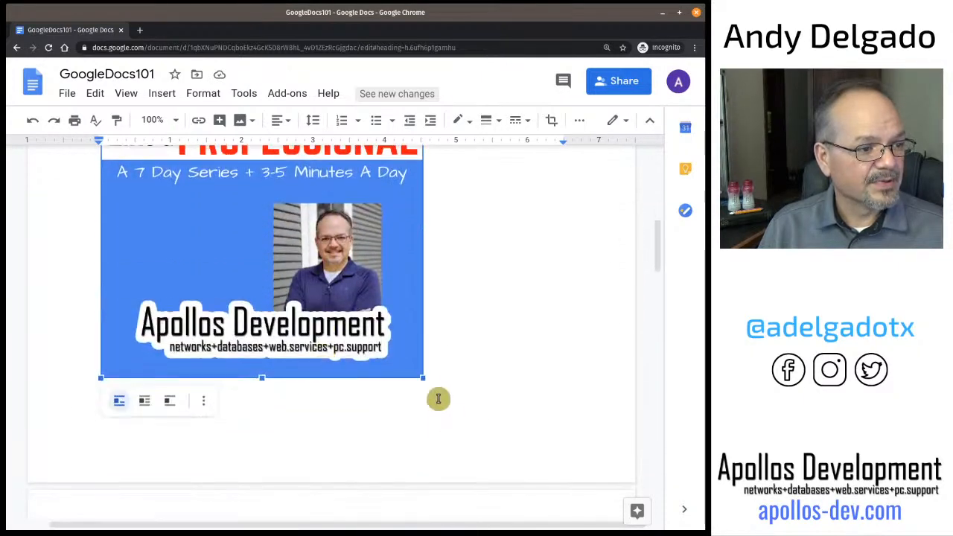
pyautogui.moveTo(415, 370); pyautogui.dragTo(192, 166)
pyautogui.scroll(6, 298, 281)
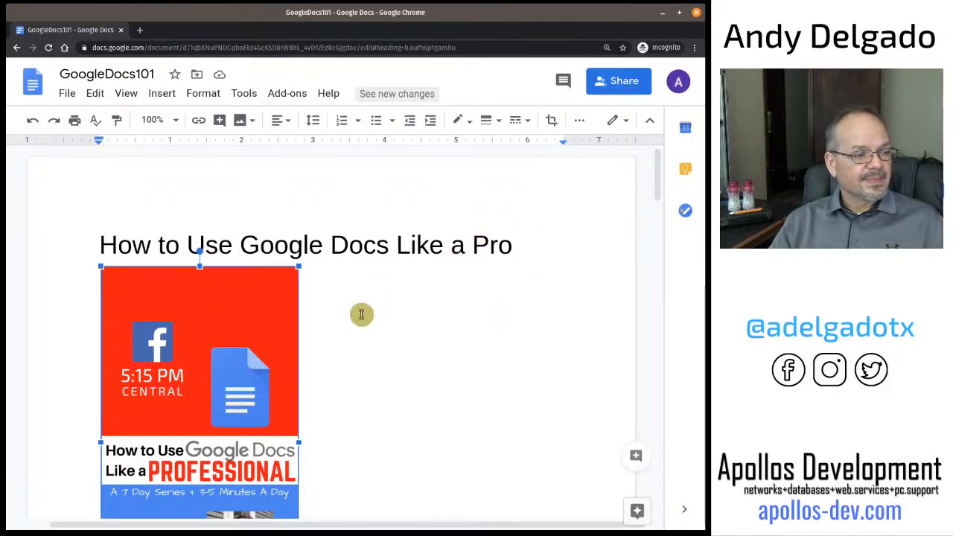
# Set the image to wrap text and move it to the right side of the page beside the title and headings
pyautogui.scroll(-5, 362, 316)
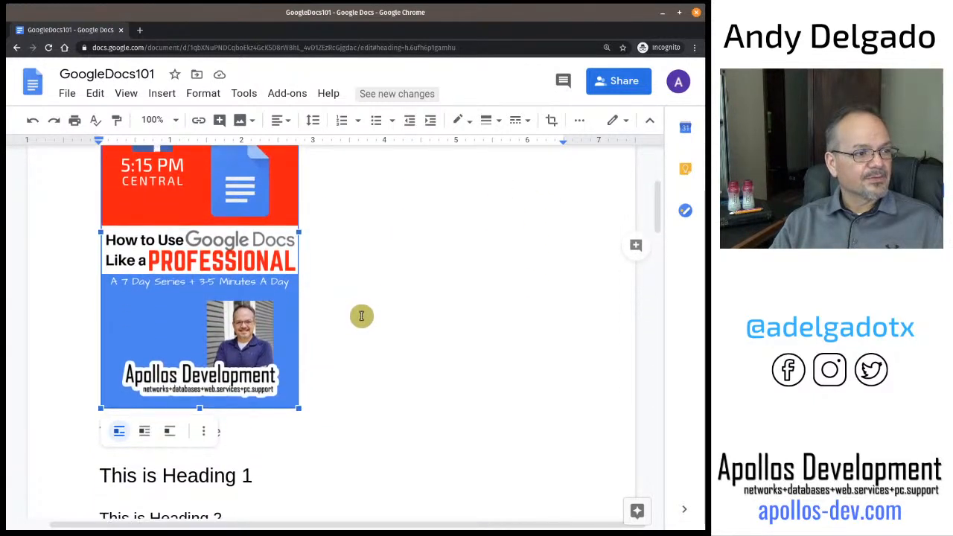
pyautogui.scroll(3, 362, 316)
pyautogui.scroll(-3, 361, 316)
pyautogui.scroll(1, 362, 316)
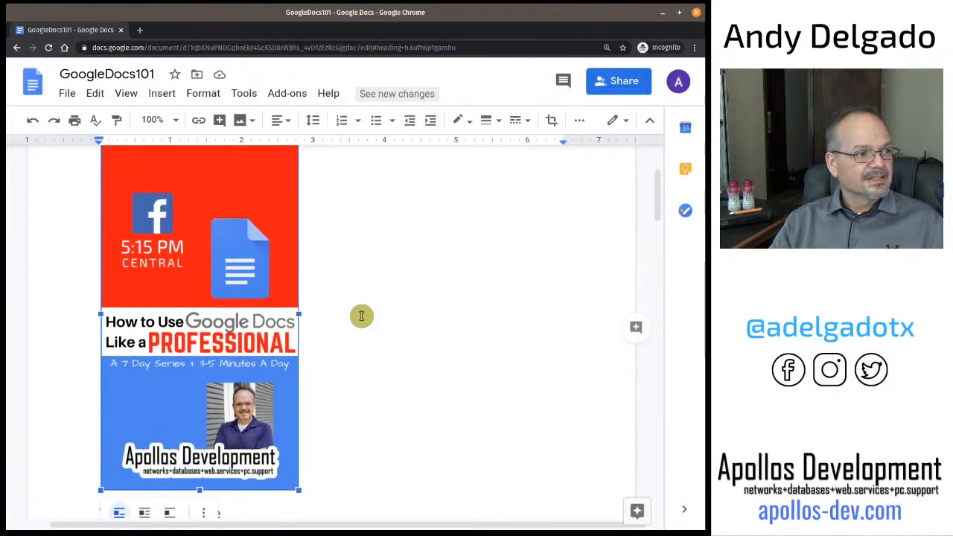
pyautogui.scroll(2, 362, 316)
pyautogui.scroll(-4, 362, 315)
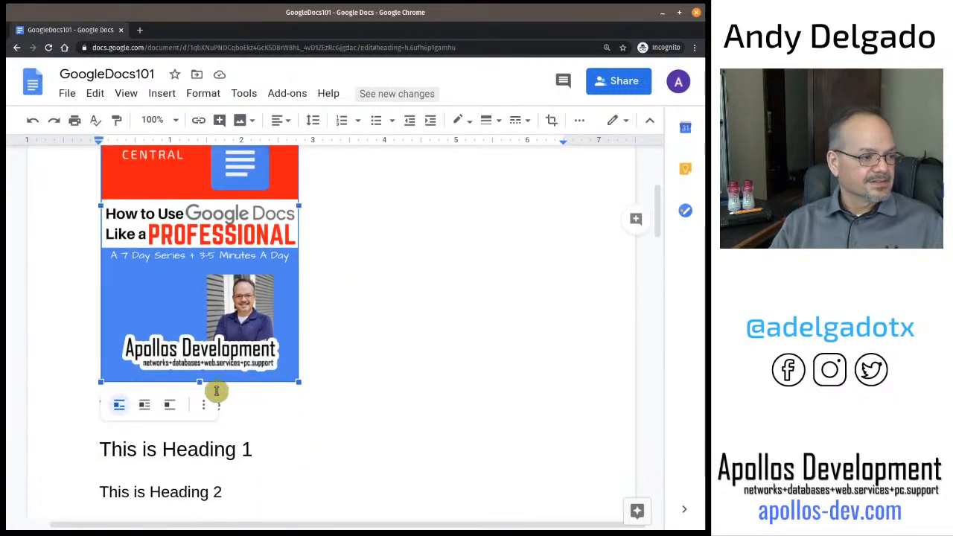
pyautogui.click(146, 407)
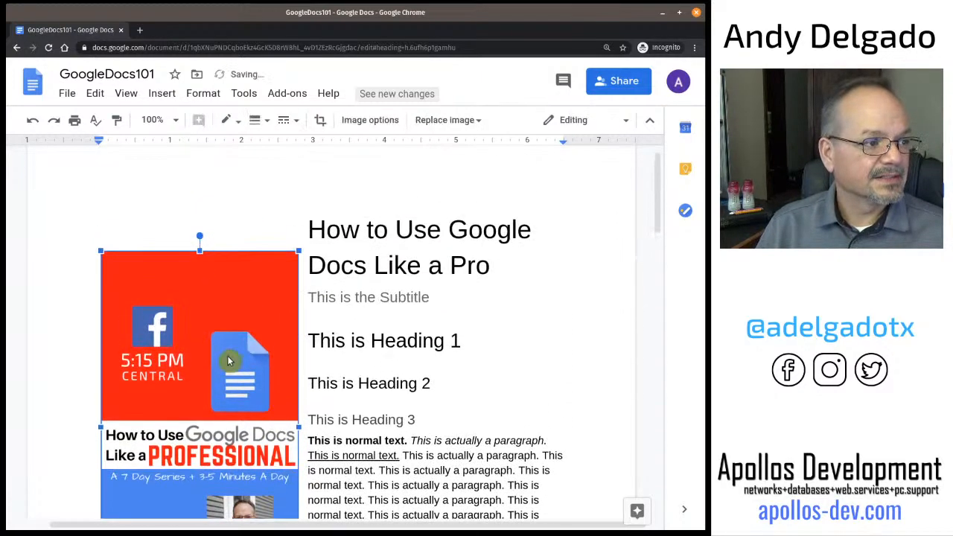
pyautogui.moveTo(227, 361); pyautogui.dragTo(511, 362)
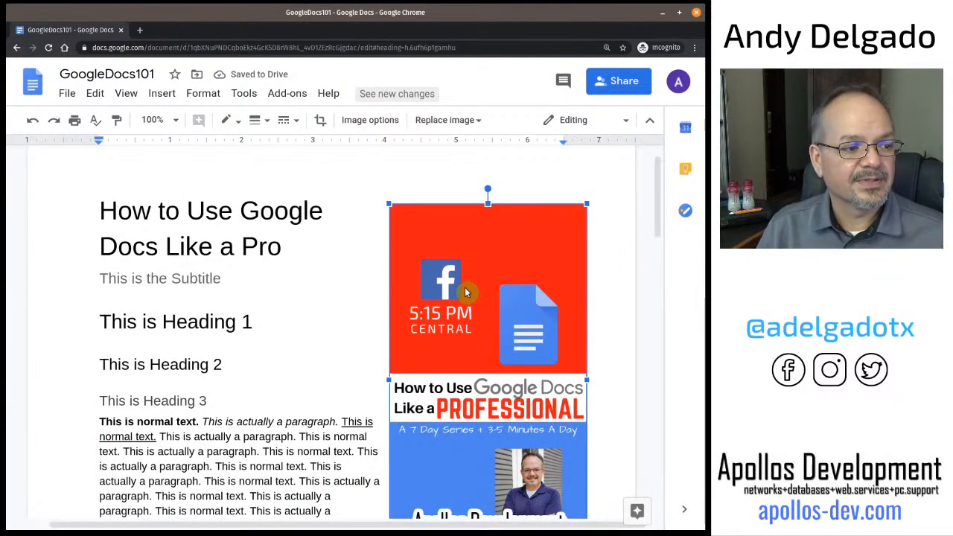
# Resize the wrapped image proportionally from its lower-left corner to about 2.4 inches wide
pyautogui.scroll(-1, 465, 293)
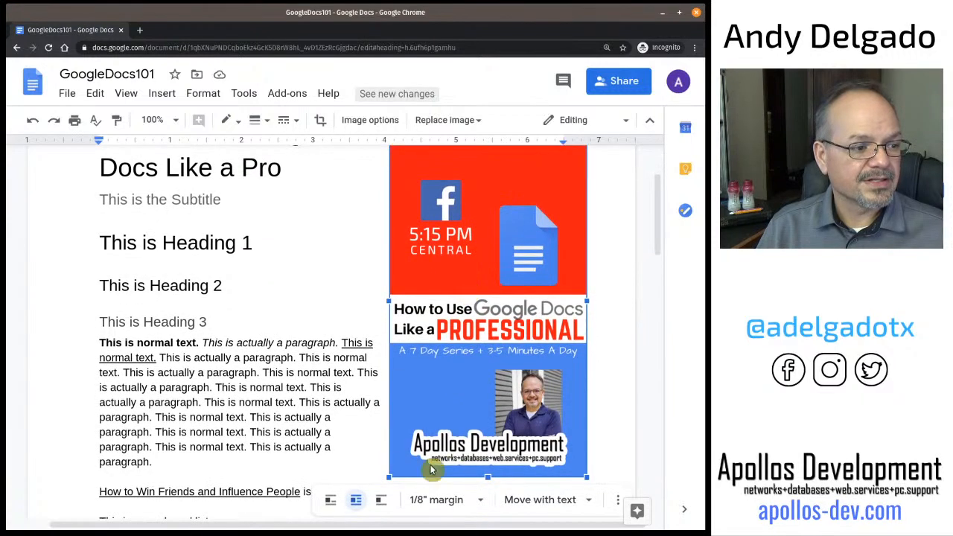
pyautogui.moveTo(394, 473); pyautogui.dragTo(435, 395)
pyautogui.scroll(1, 417, 366)
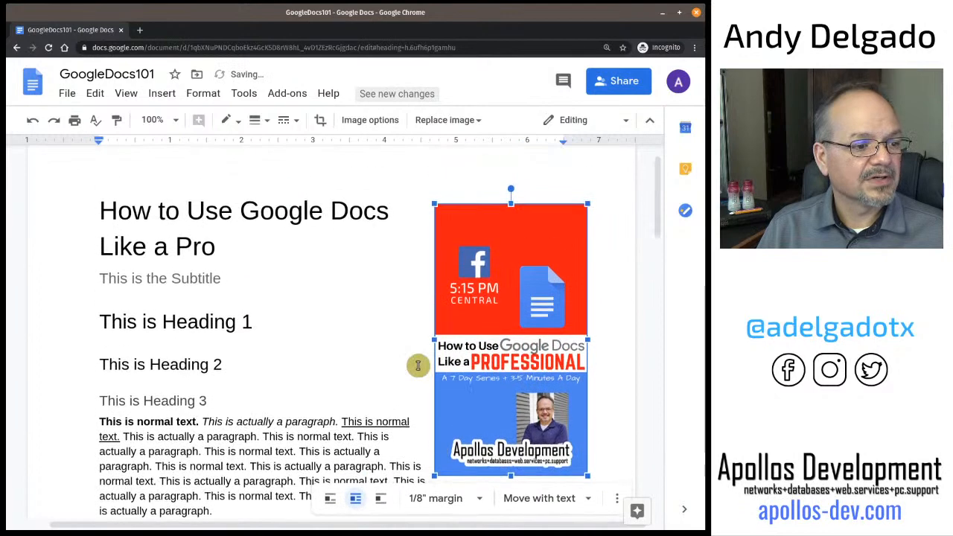
pyautogui.scroll(-1, 418, 365)
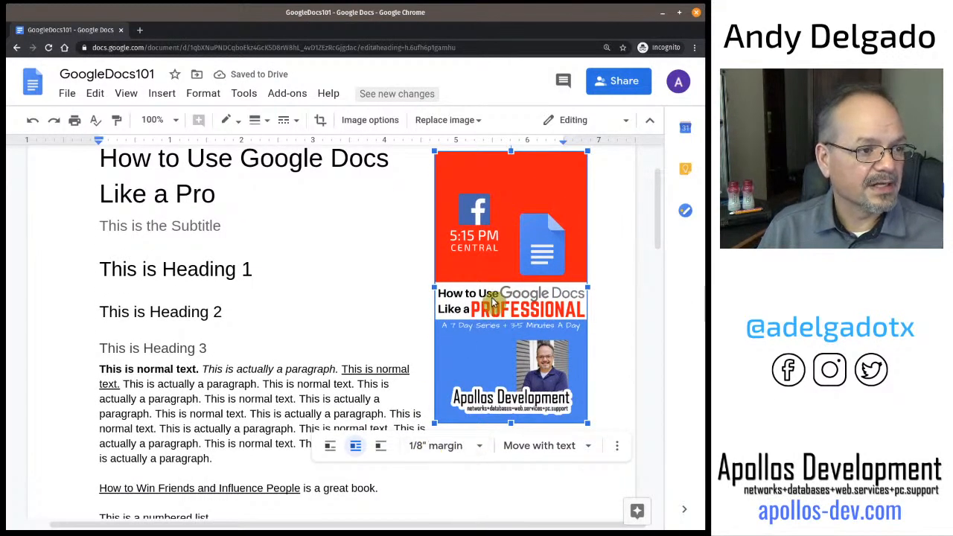
pyautogui.moveTo(439, 419); pyautogui.dragTo(412, 461)
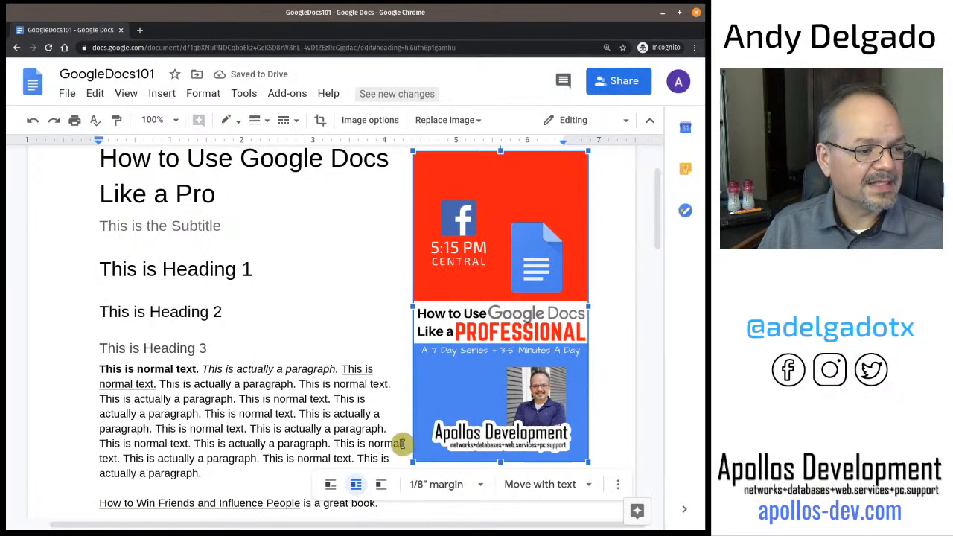
# Try 1/16-inch and 1/4-inch text margins around the image, and return the margin to 1/8 inch
pyautogui.click(485, 486)
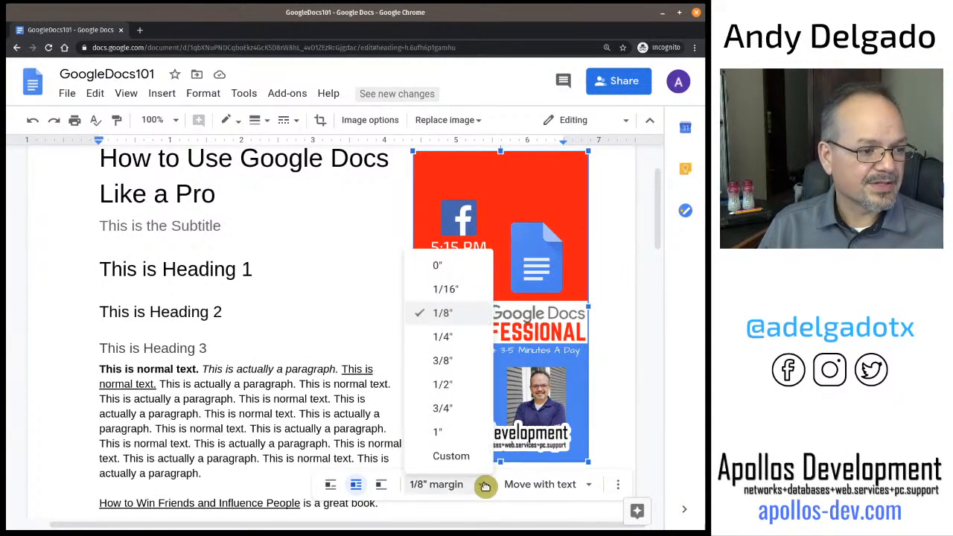
pyautogui.click(441, 290)
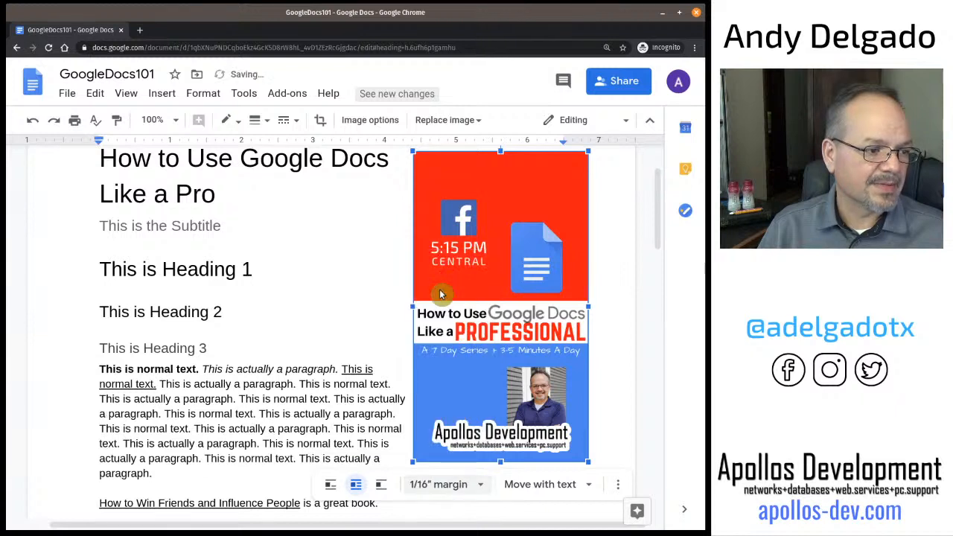
pyautogui.click(479, 485)
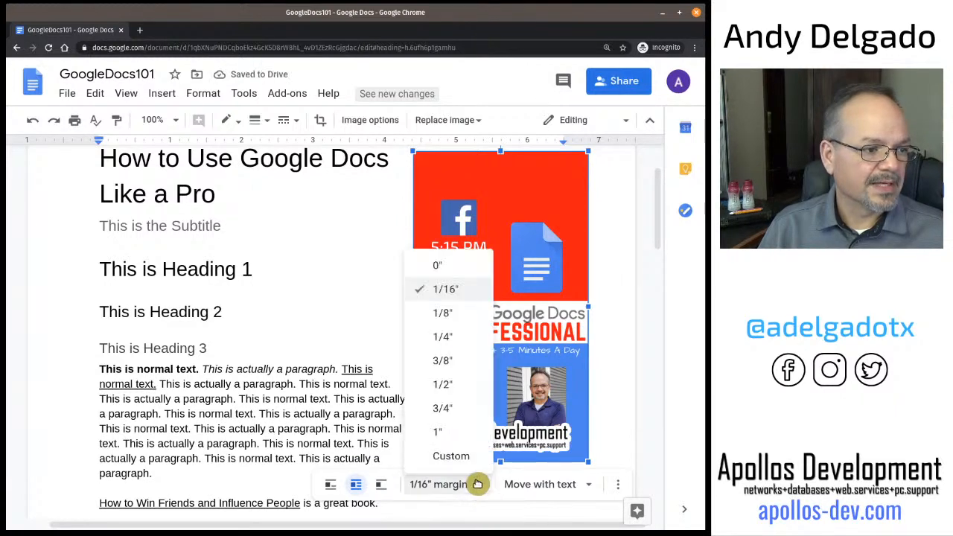
pyautogui.click(447, 339)
pyautogui.click(482, 496)
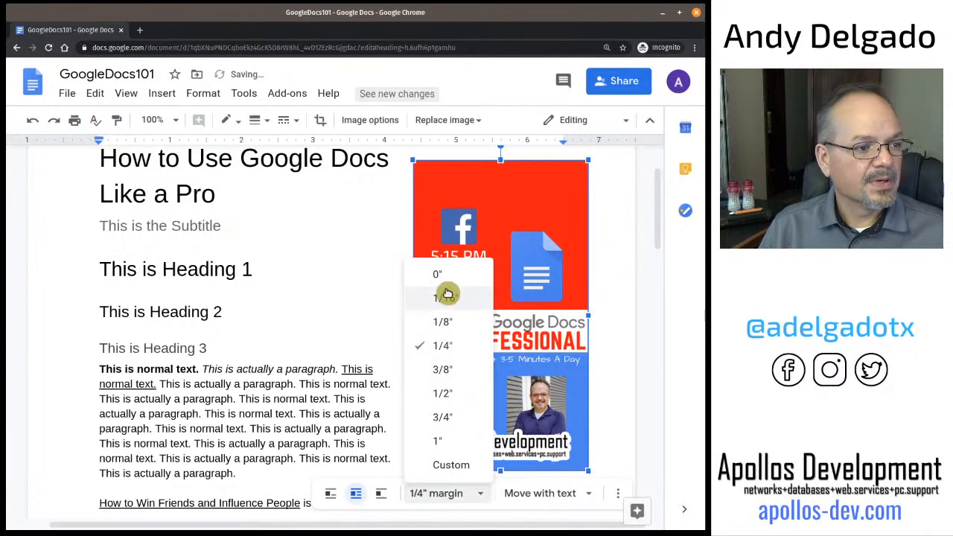
pyautogui.click(447, 324)
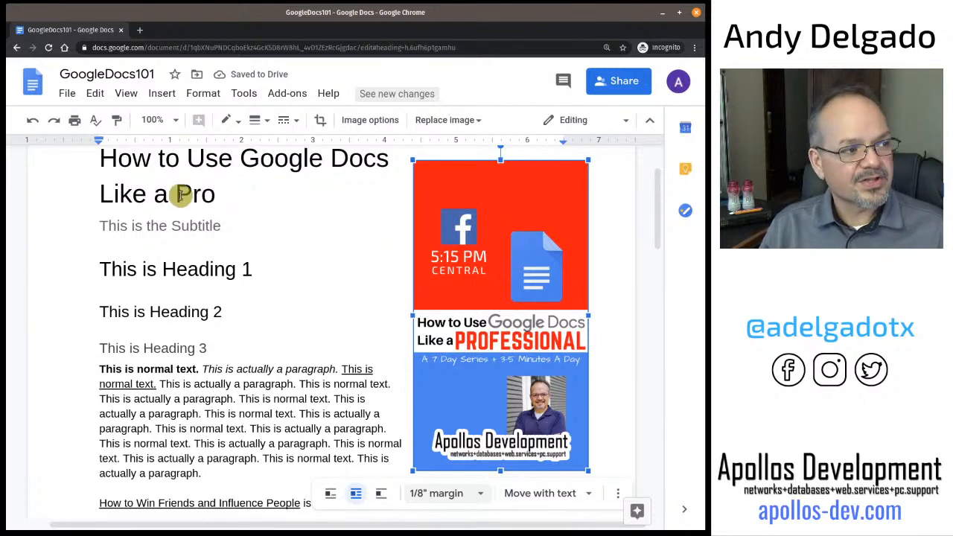
# Try adding four blank lines above Heading 1 beside the wrapped image, and remove them again
pyautogui.click(98, 267)
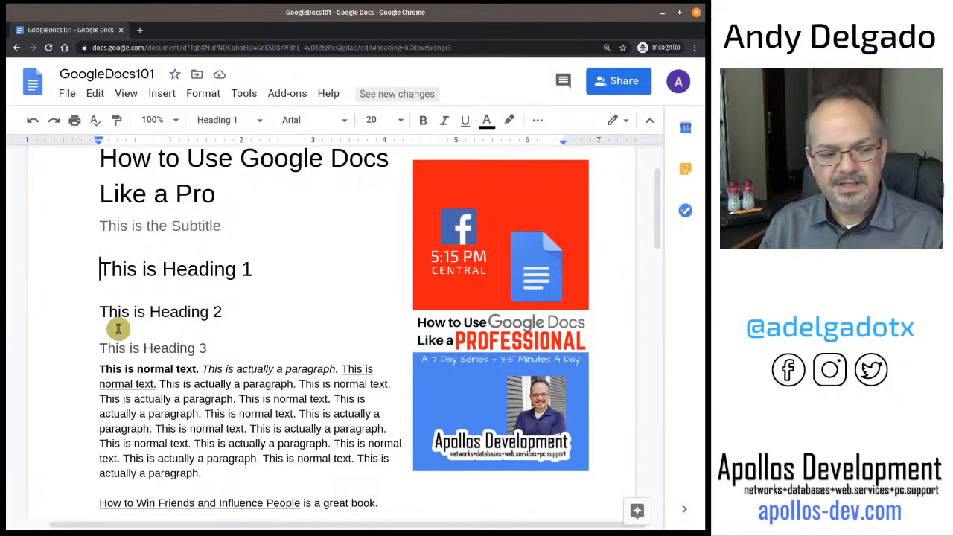
pyautogui.press('Return')
pyautogui.press('Return')
pyautogui.press('Return')
pyautogui.press('Return')
pyautogui.press('BackSpace')
pyautogui.press('BackSpace')
pyautogui.press('BackSpace')
pyautogui.press('BackSpace')
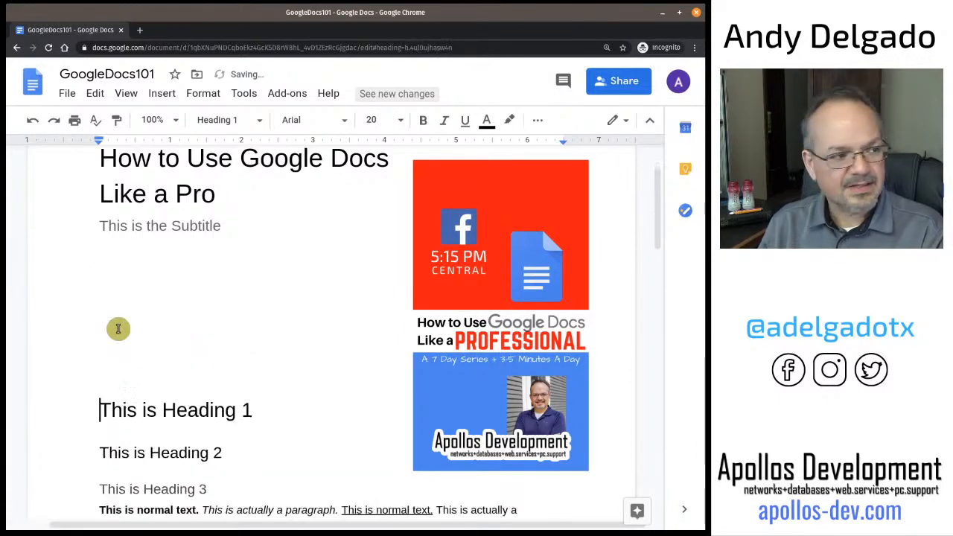
# Try roughly half transparency on the wrapped image, return it to zero, reset the adjustments and close the image options
pyautogui.scroll(-1, 429, 415)
pyautogui.scroll(-1, 429, 415)
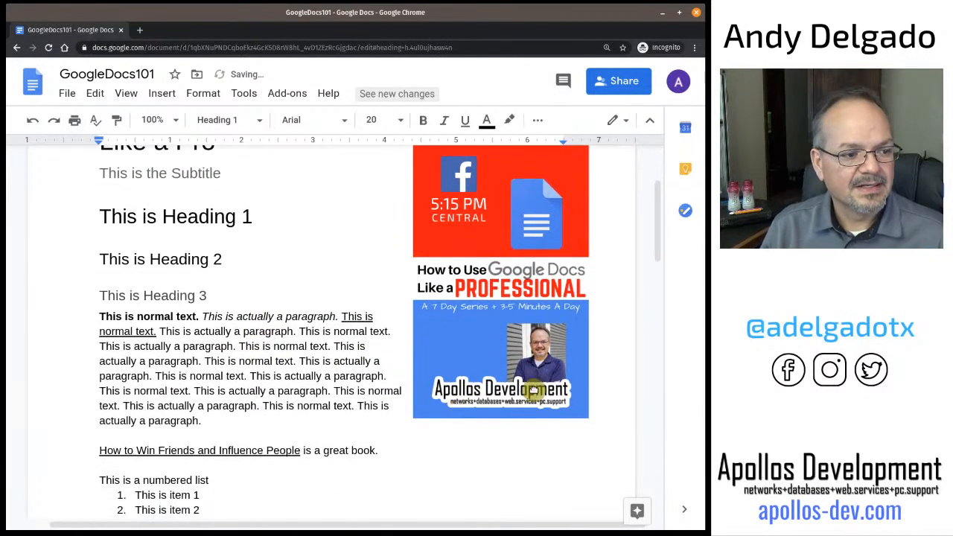
pyautogui.click(535, 391)
pyautogui.click(618, 489)
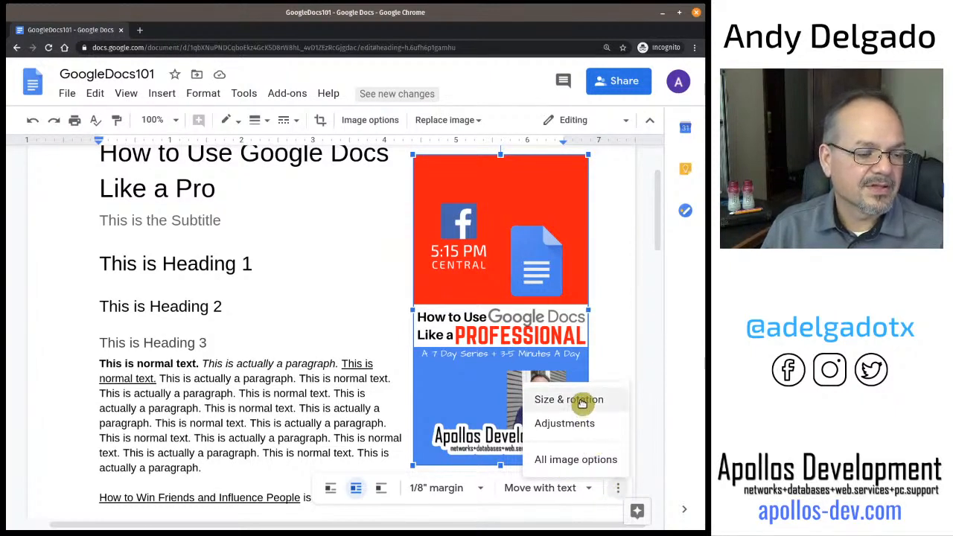
pyautogui.click(573, 425)
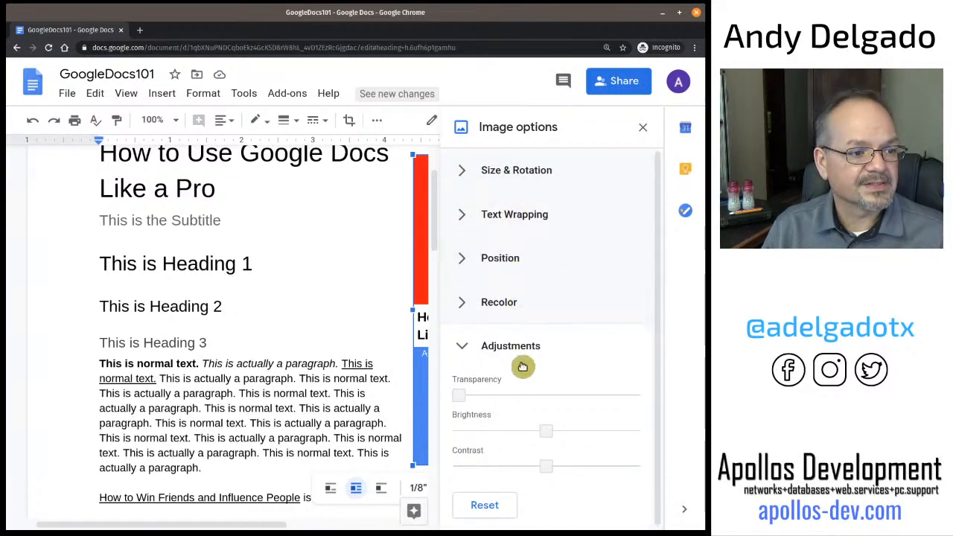
pyautogui.moveTo(463, 400); pyautogui.dragTo(560, 406)
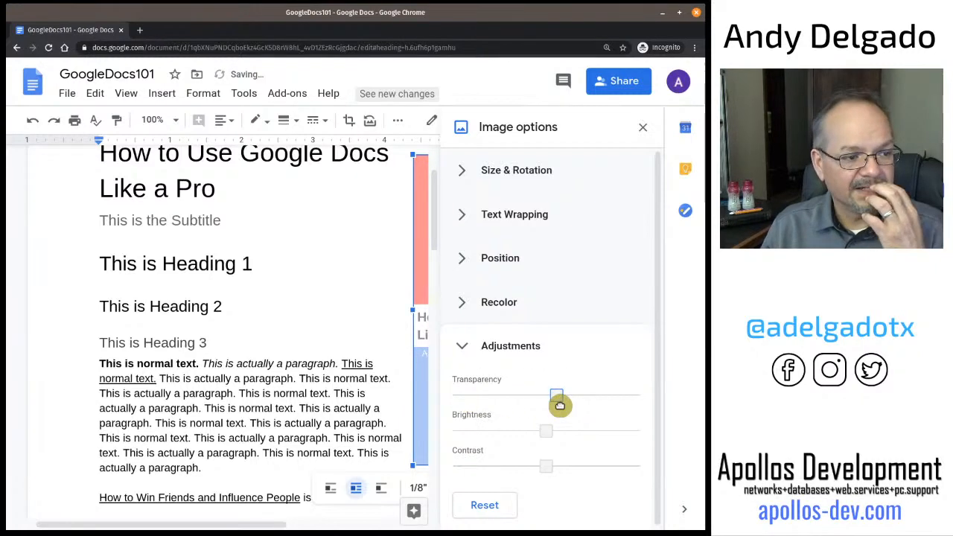
pyautogui.hscroll(5, 424, 403)
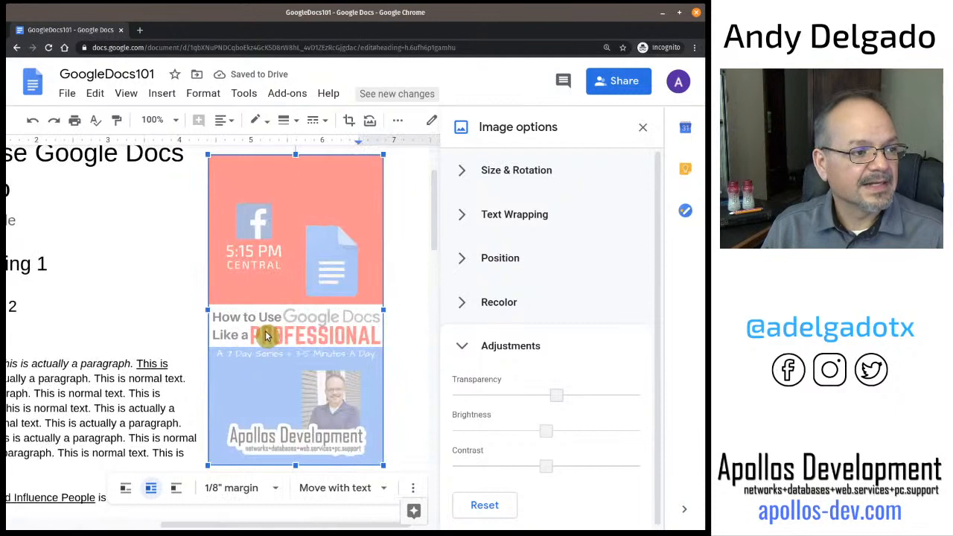
pyautogui.moveTo(558, 398); pyautogui.dragTo(458, 401)
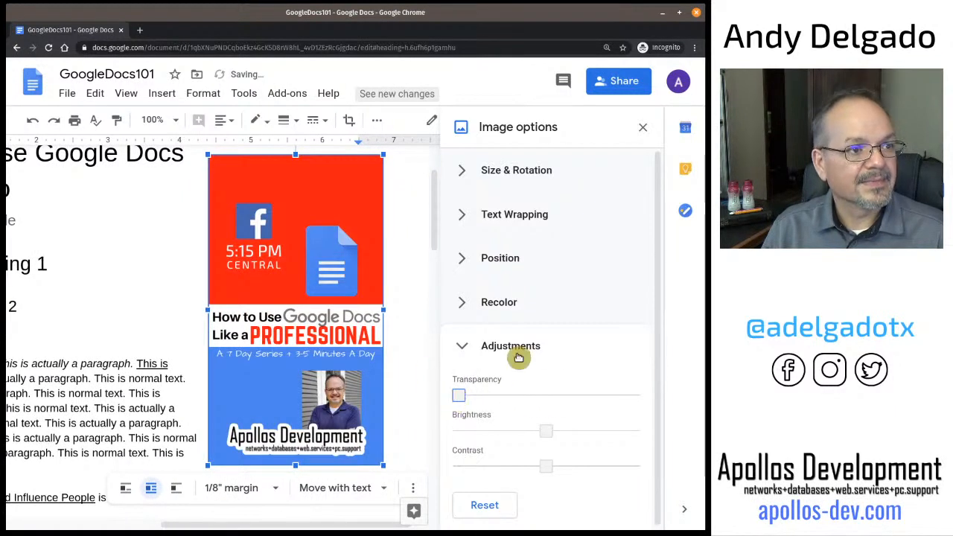
pyautogui.click(499, 503)
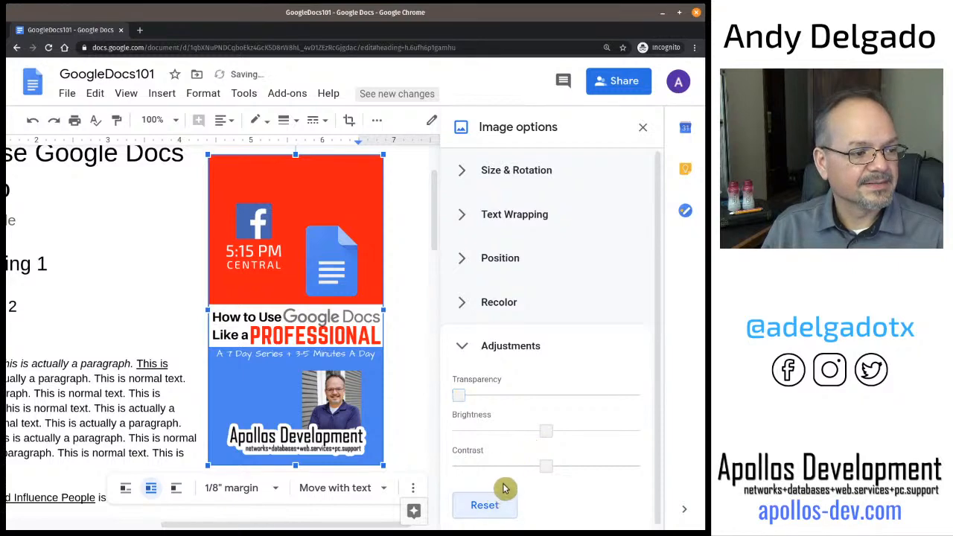
pyautogui.click(642, 128)
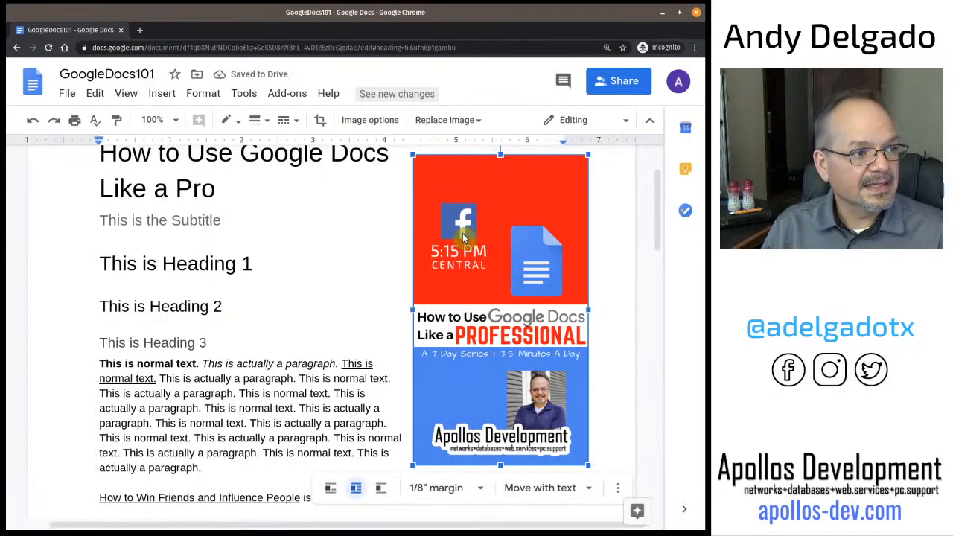
# Crop the image from its top edge down to just above the white "How to Use Google Docs" banner
pyautogui.click(321, 123)
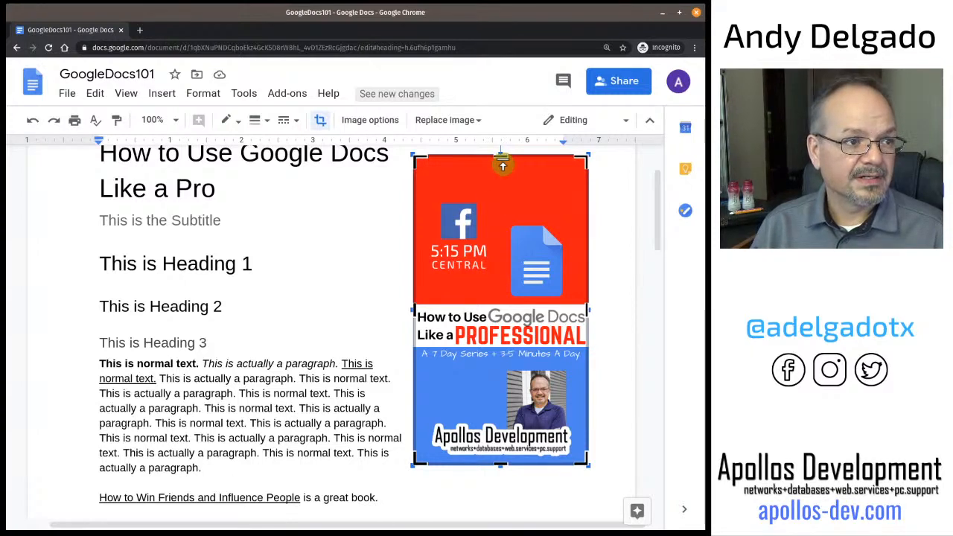
pyautogui.moveTo(502, 163); pyautogui.dragTo(503, 211)
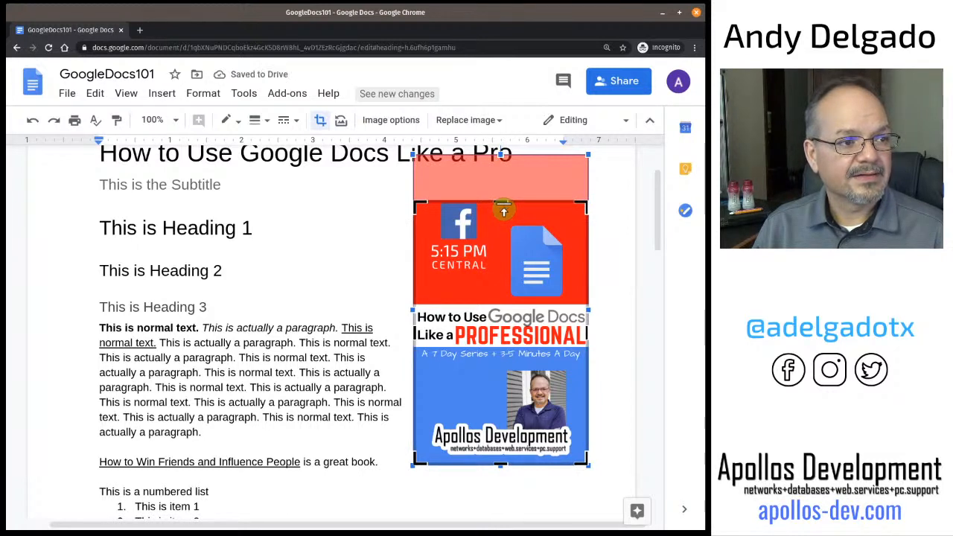
pyautogui.moveTo(503, 208); pyautogui.dragTo(501, 300)
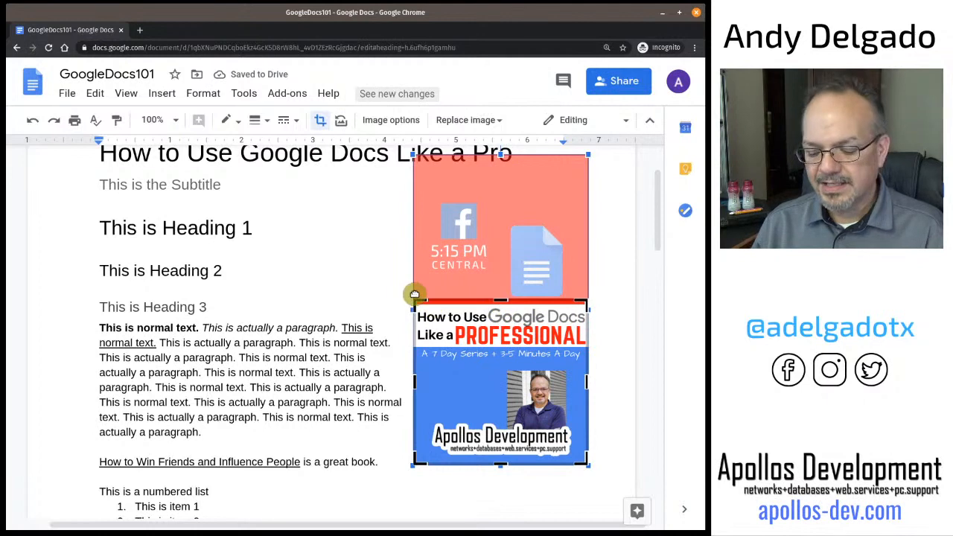
pyautogui.press('Return')
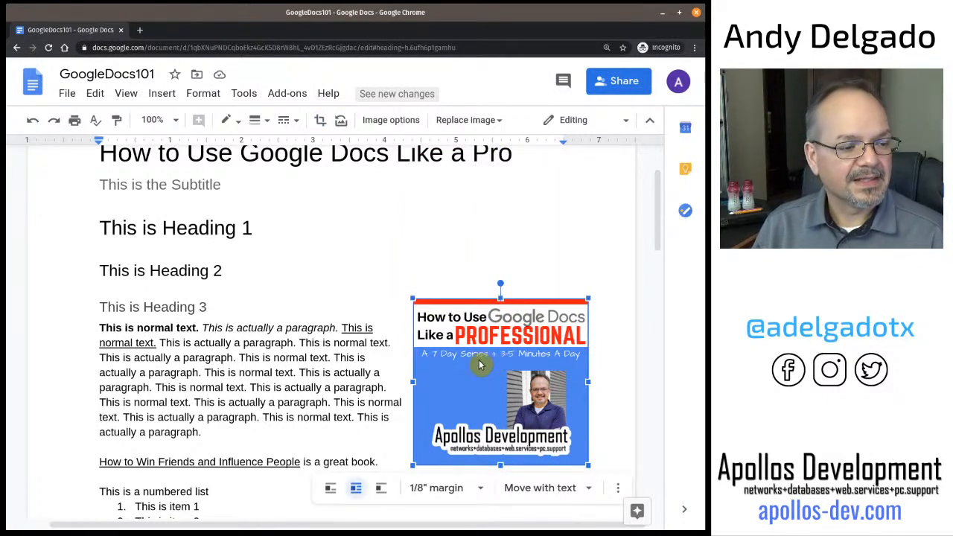
# Move the cropped image up beside the document title and deselect it
pyautogui.moveTo(480, 361); pyautogui.dragTo(483, 205)
pyautogui.scroll(2, 492, 274)
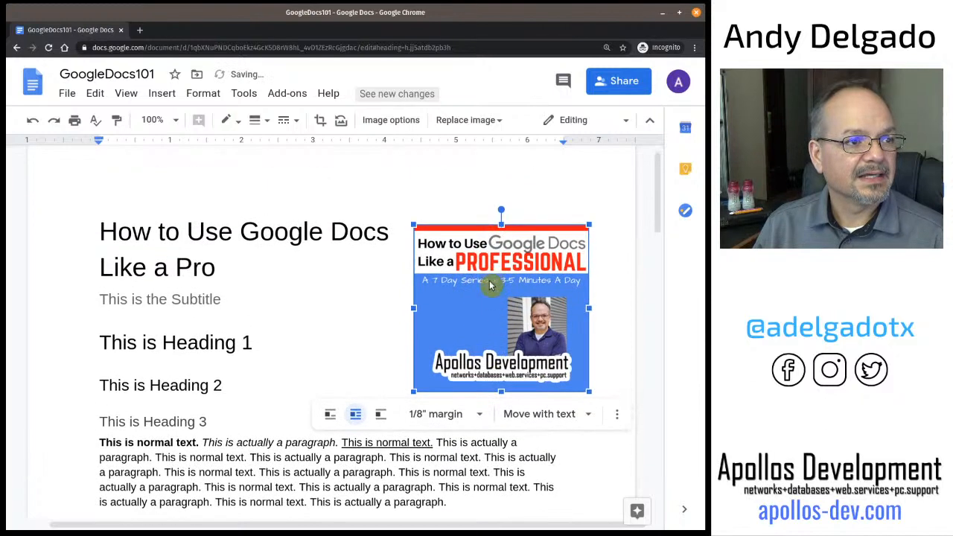
pyautogui.click(379, 310)
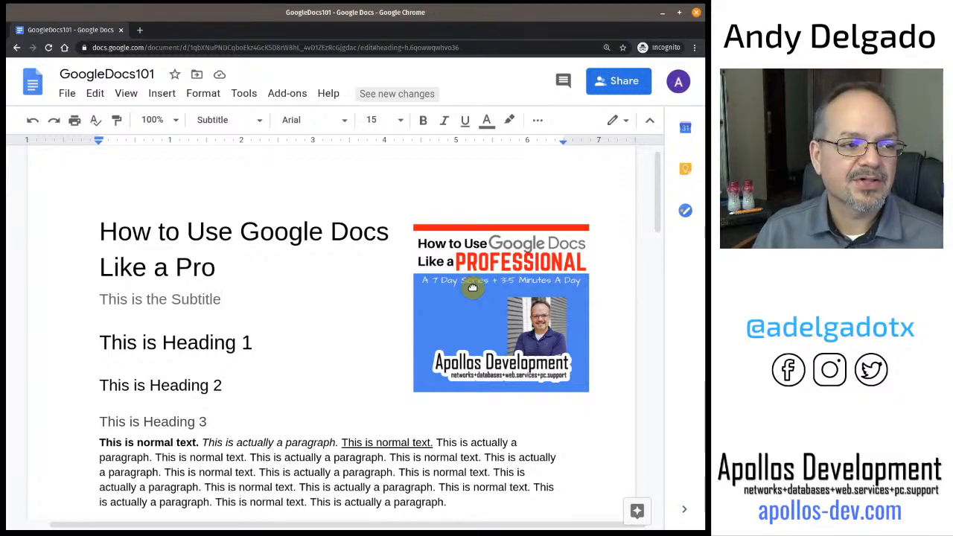
# Insert a table with two columns and four rows below the meal table that ends with Tuesday
pyautogui.scroll(-10, 472, 287)
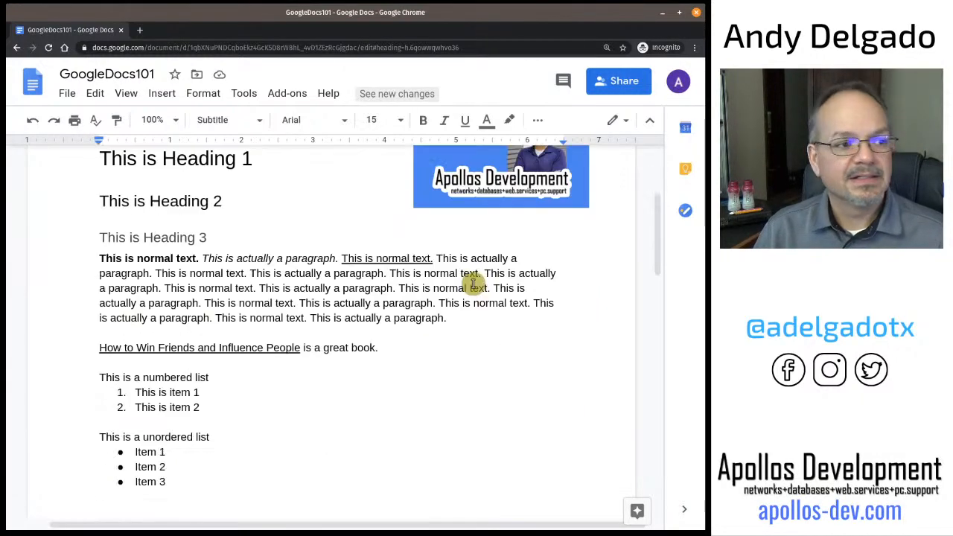
pyautogui.scroll(-3, 472, 284)
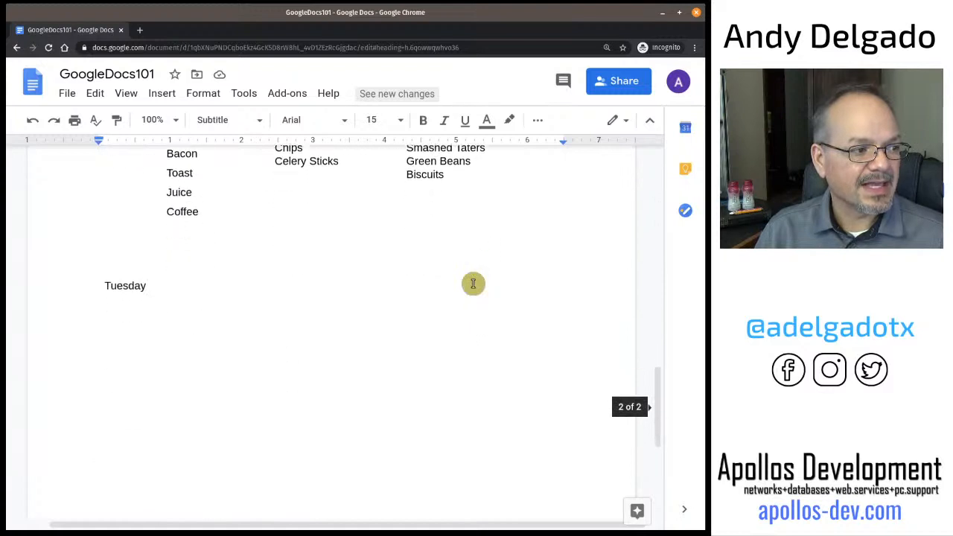
pyautogui.click(234, 238)
pyautogui.scroll(2, 233, 245)
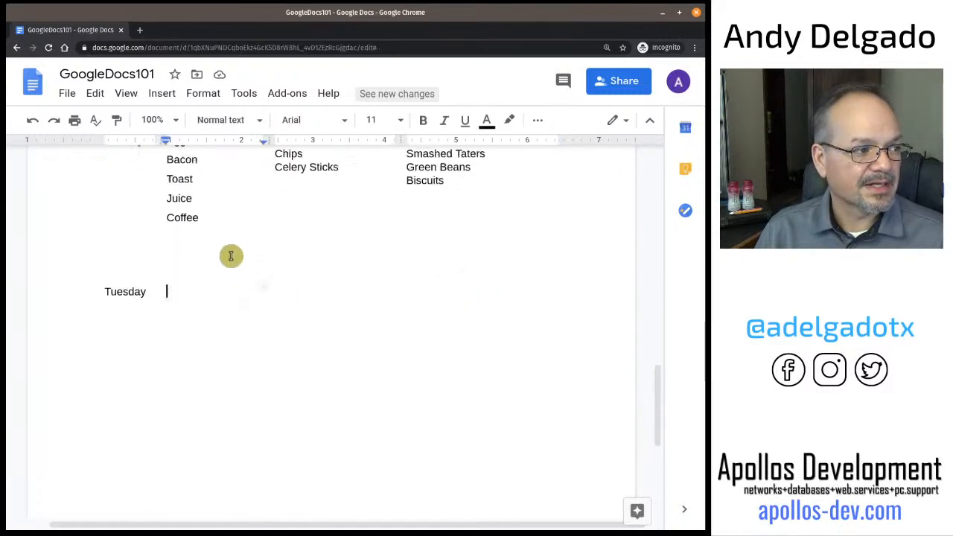
pyautogui.scroll(-1, 218, 326)
pyautogui.click(192, 330)
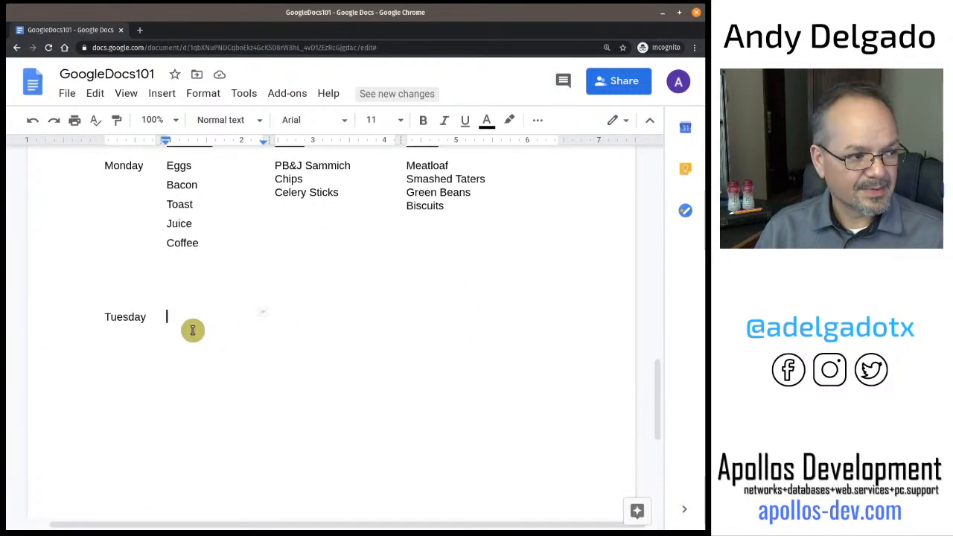
pyautogui.scroll(-3, 195, 332)
pyautogui.click(319, 369)
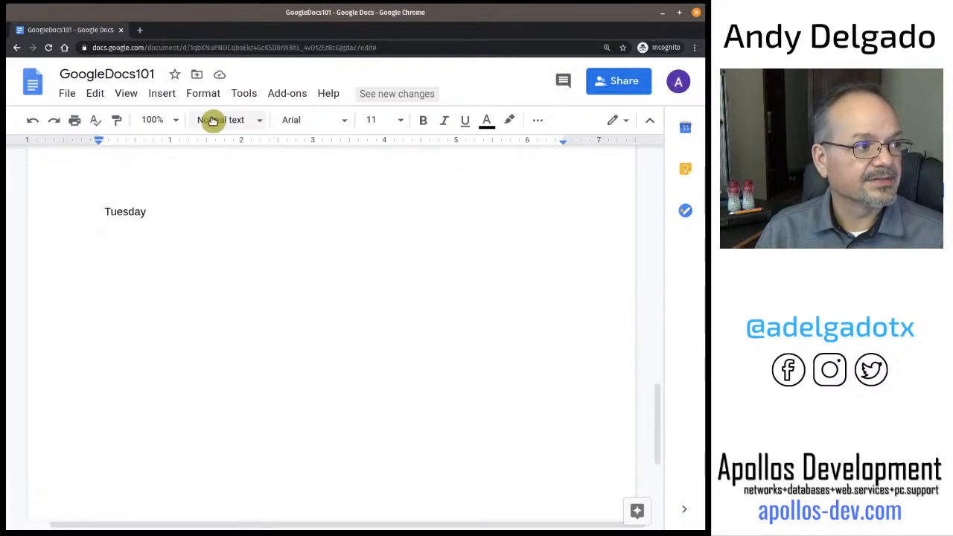
pyautogui.click(168, 99)
pyautogui.moveTo(185, 145)
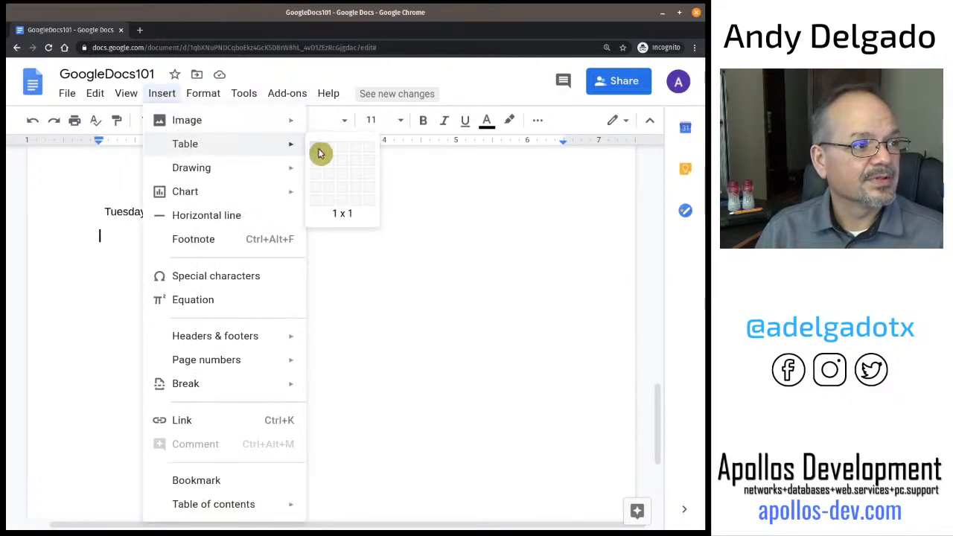
pyautogui.click(334, 192)
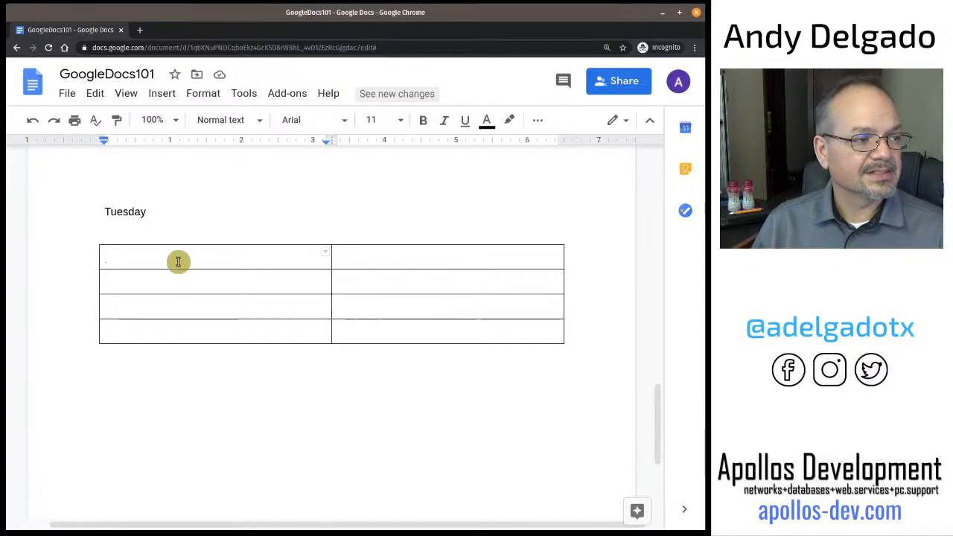
# Insert soc-icon-phone.png, soc-icon-twitter.png, soc-icon-facebook.png and soc-icon-instagram.png from the social-icons folder in Pictures into the new table's first cell
pyautogui.click(168, 91)
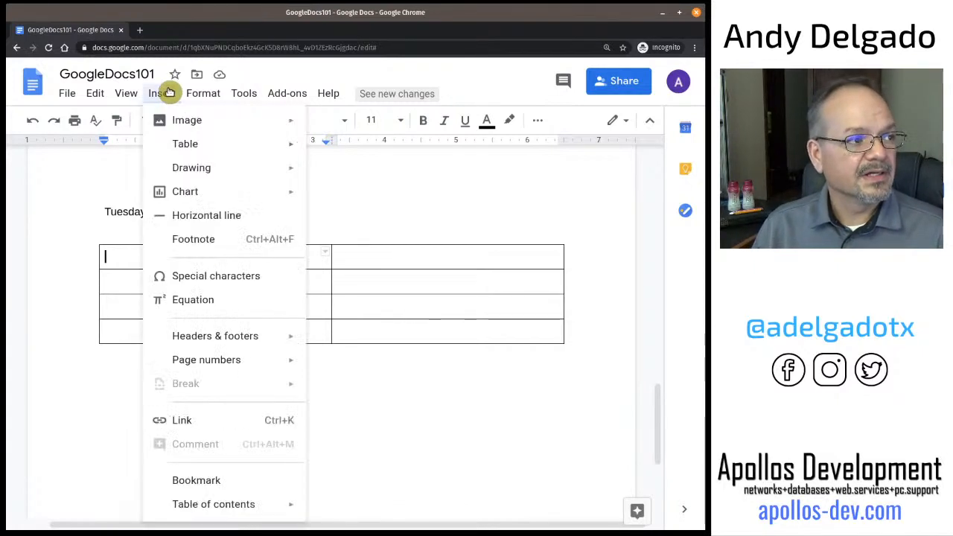
pyautogui.moveTo(168, 121)
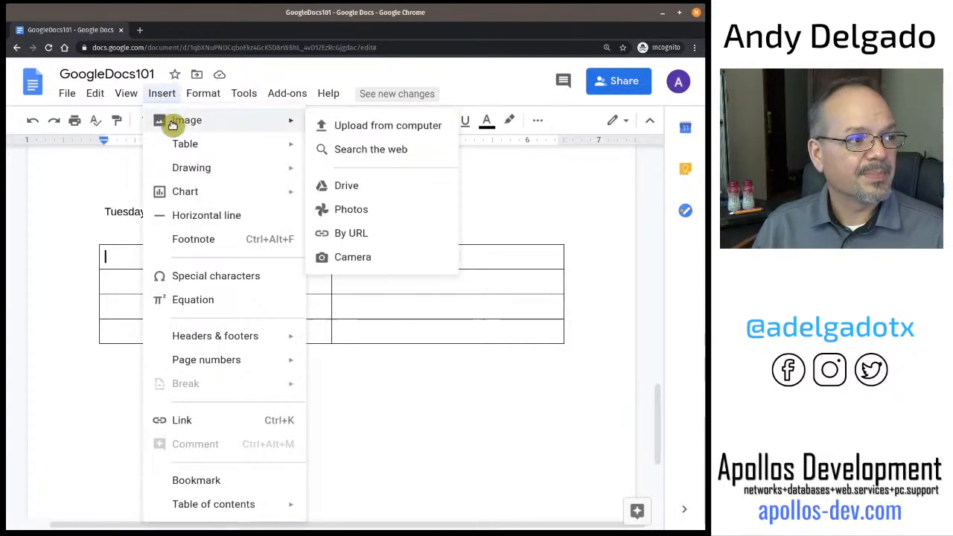
pyautogui.click(394, 124)
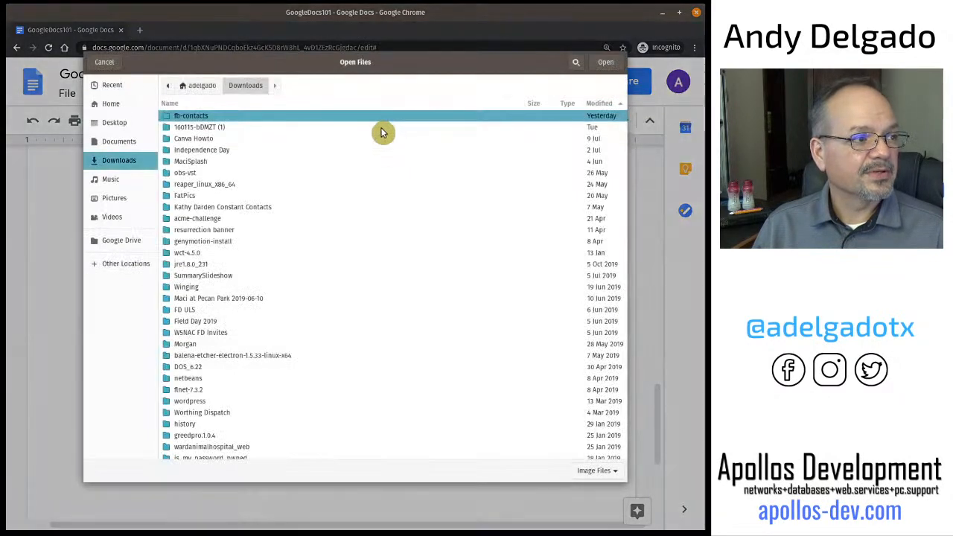
pyautogui.click(136, 197)
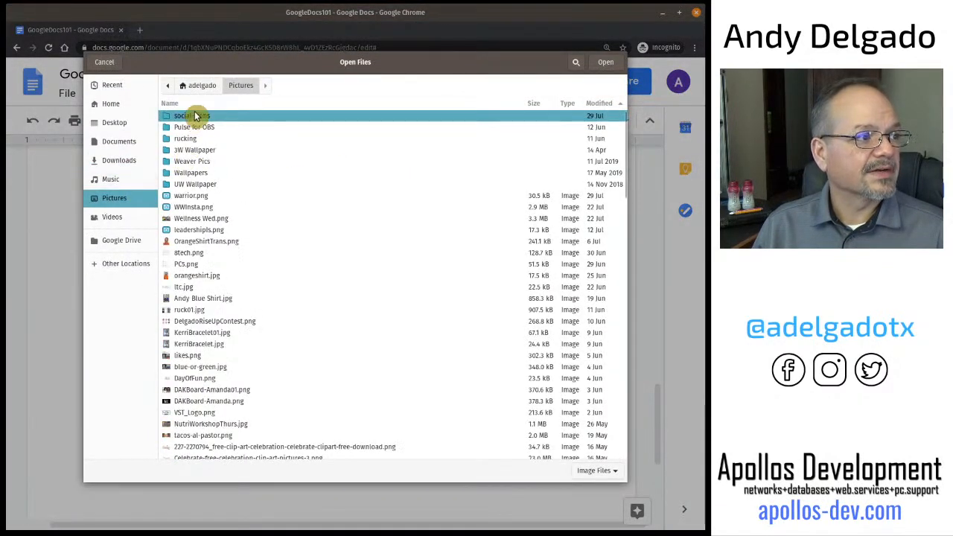
pyautogui.doubleClick(198, 117)
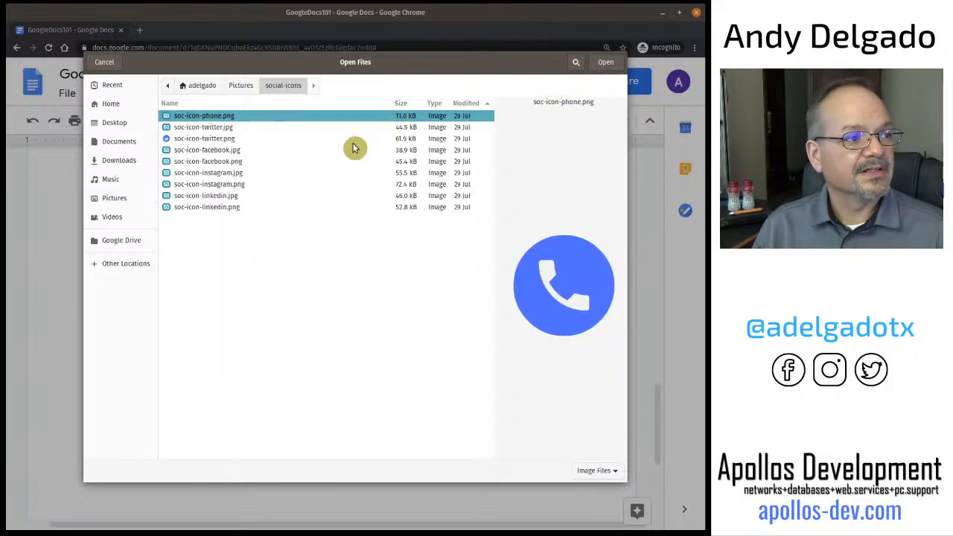
pyautogui.keyDown('ctrl'); pyautogui.click(217, 141); pyautogui.keyUp('ctrl')
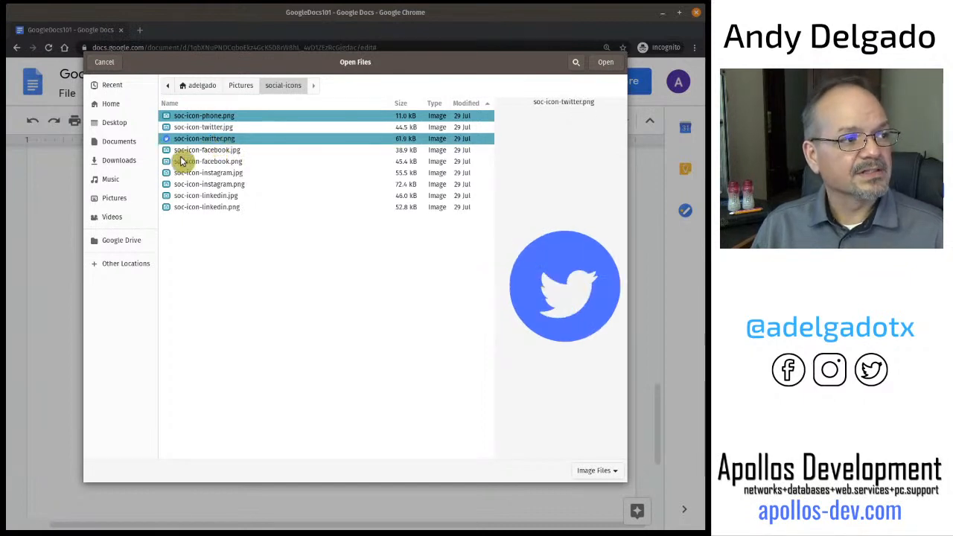
pyautogui.keyDown('ctrl'); pyautogui.click(204, 163); pyautogui.keyUp('ctrl')
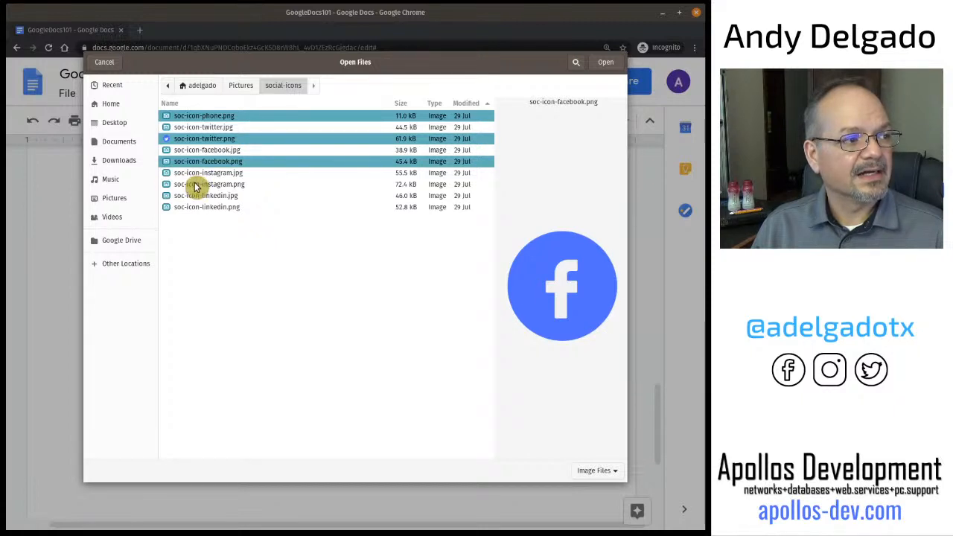
pyautogui.keyDown('ctrl'); pyautogui.click(195, 186); pyautogui.keyUp('ctrl')
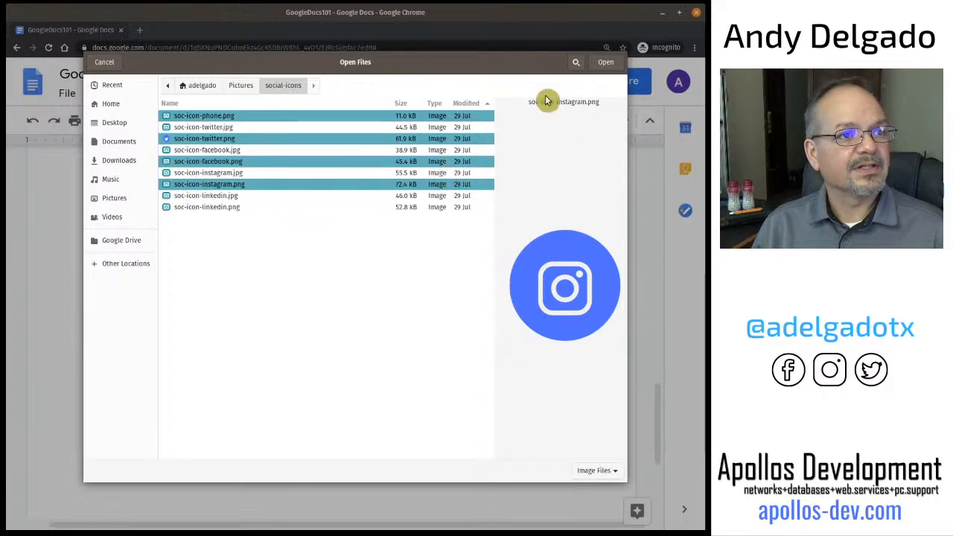
pyautogui.click(603, 63)
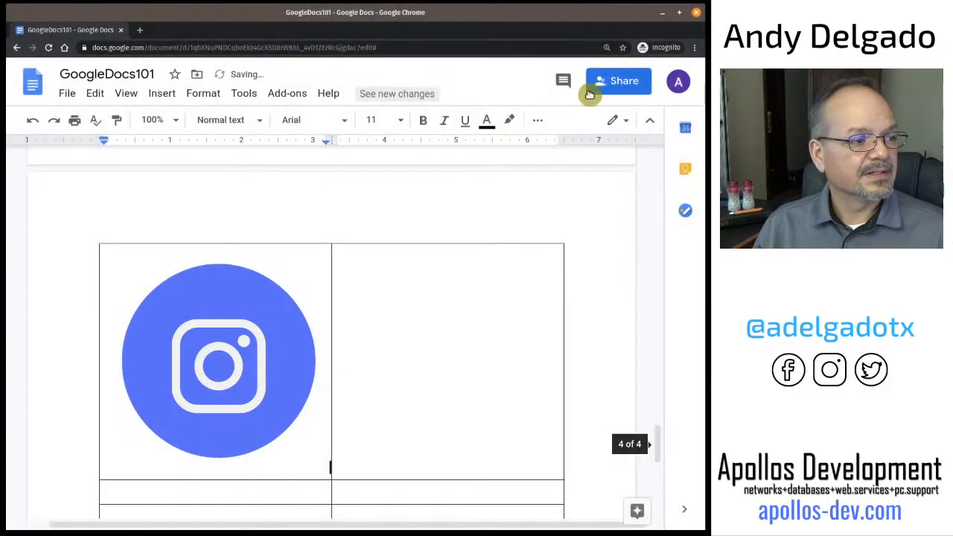
pyautogui.scroll(-6, 450, 306)
pyautogui.scroll(7, 450, 306)
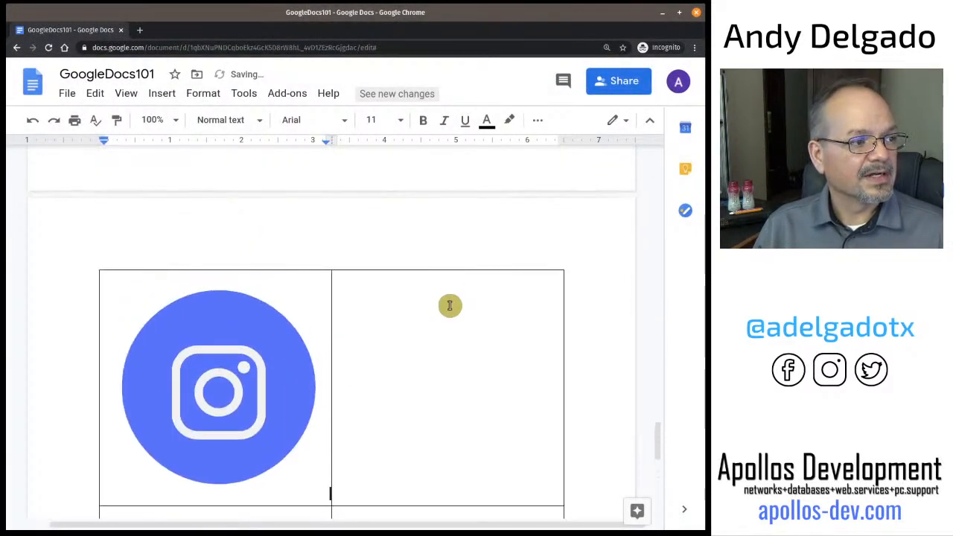
pyautogui.scroll(10, 450, 306)
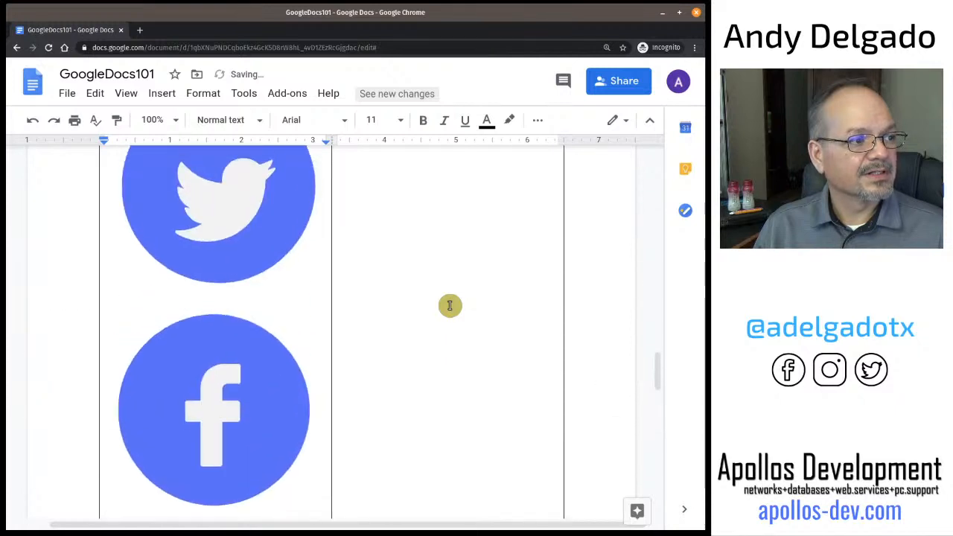
pyautogui.scroll(3, 449, 306)
pyautogui.scroll(-3, 450, 306)
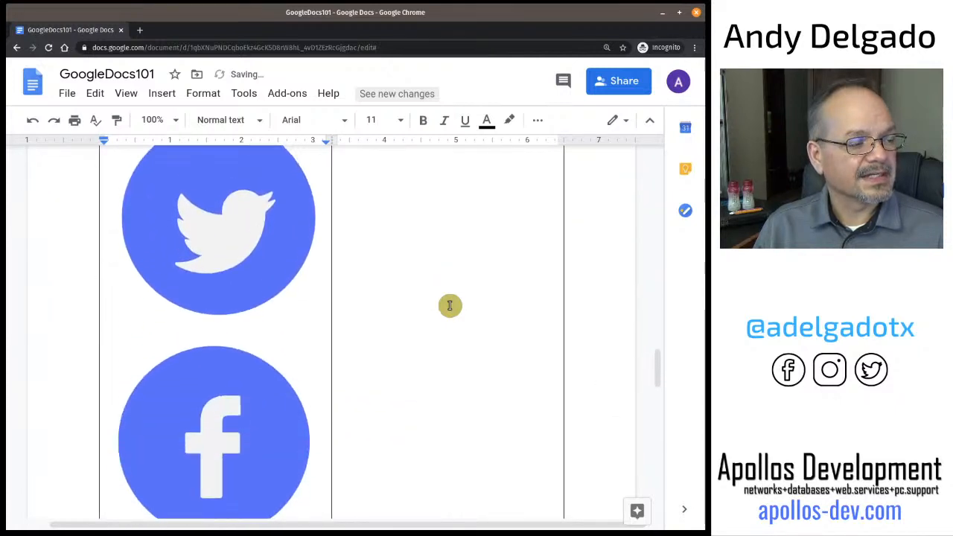
# Shrink the phone and Twitter icons in the new table's first cell to sit side by side on one line
pyautogui.scroll(9, 450, 306)
pyautogui.scroll(-2, 450, 306)
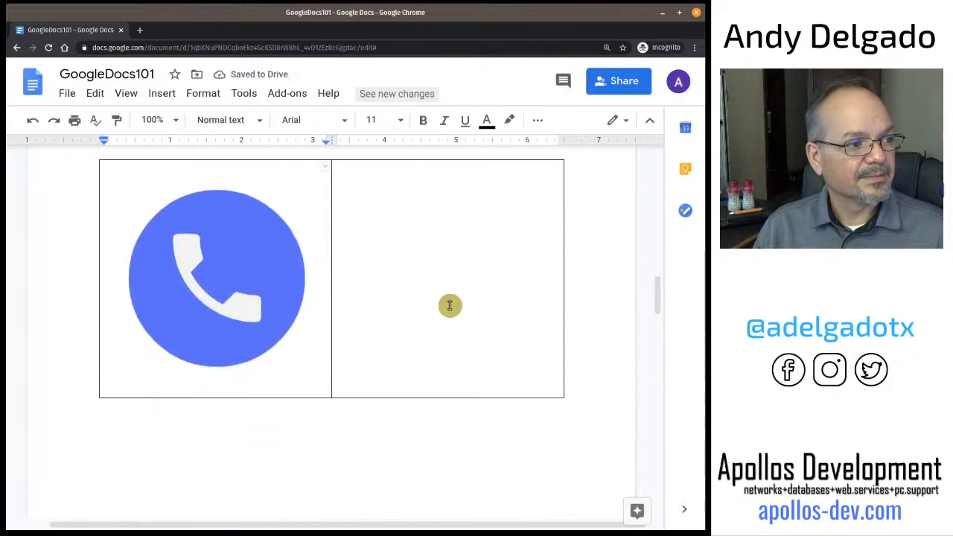
pyautogui.click(257, 258)
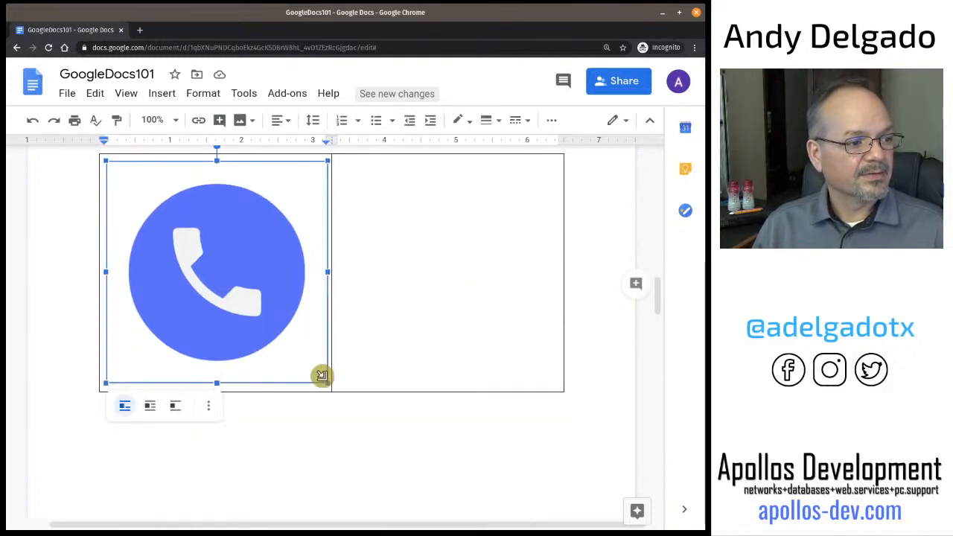
pyautogui.moveTo(322, 376); pyautogui.dragTo(191, 245)
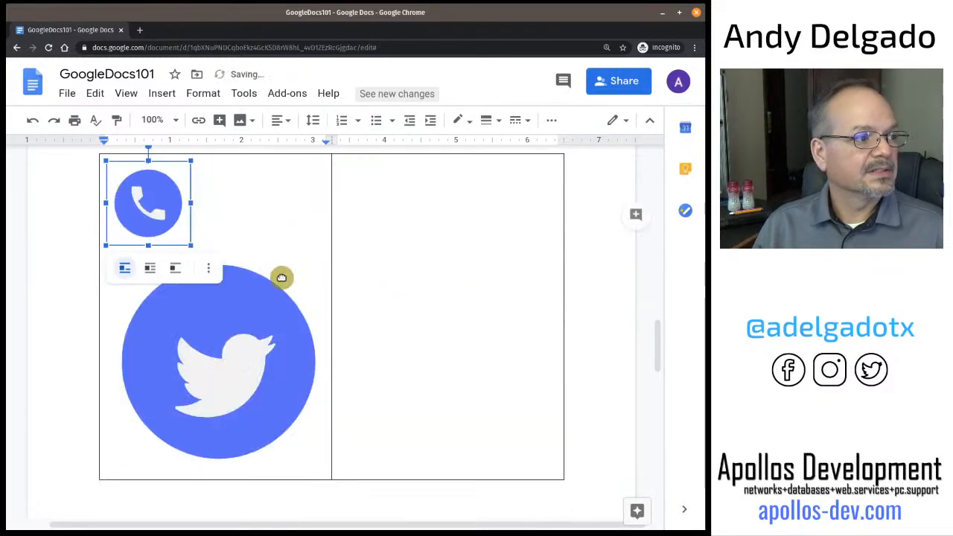
pyautogui.click(244, 345)
pyautogui.scroll(-1, 244, 345)
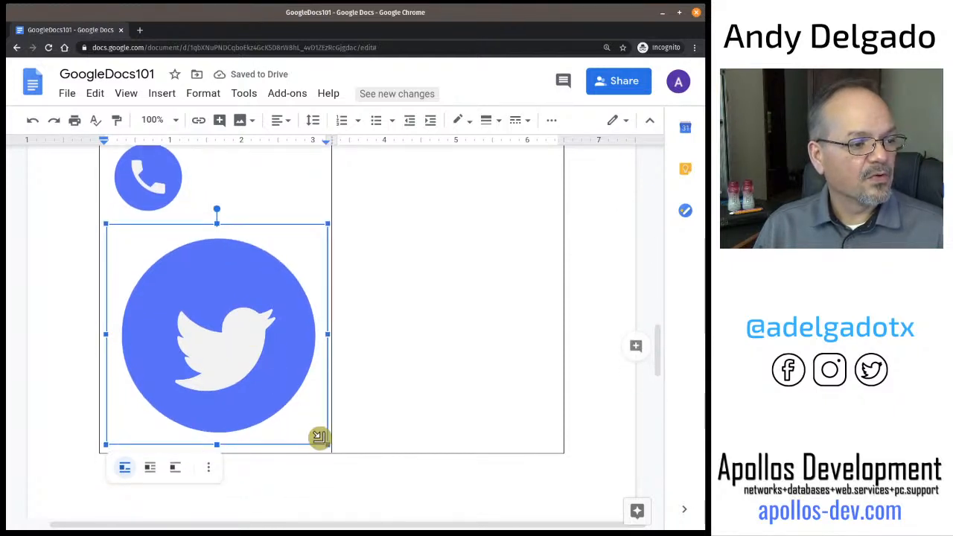
pyautogui.moveTo(319, 437); pyautogui.dragTo(173, 259)
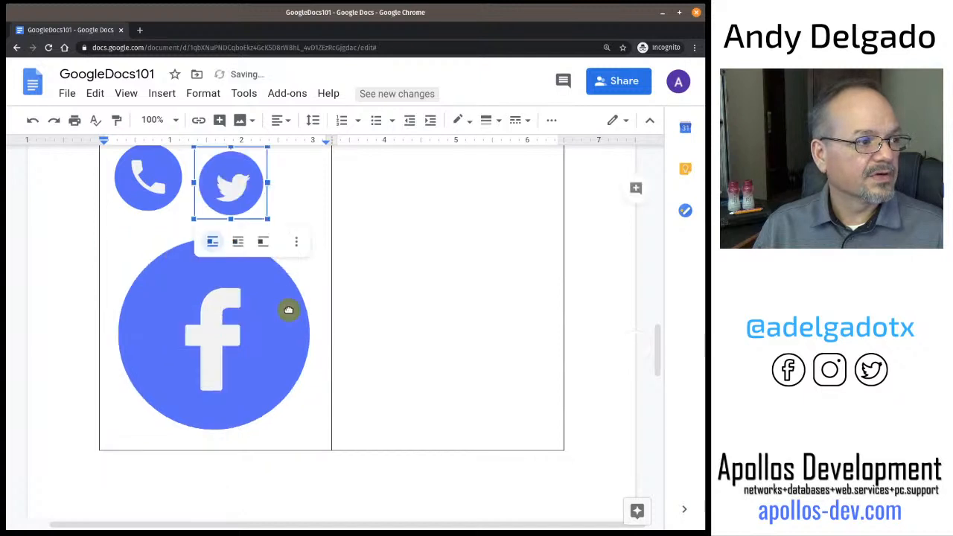
# Shrink the Facebook and Instagram icons to sit side by side below the phone and Twitter icons
pyautogui.click(223, 378)
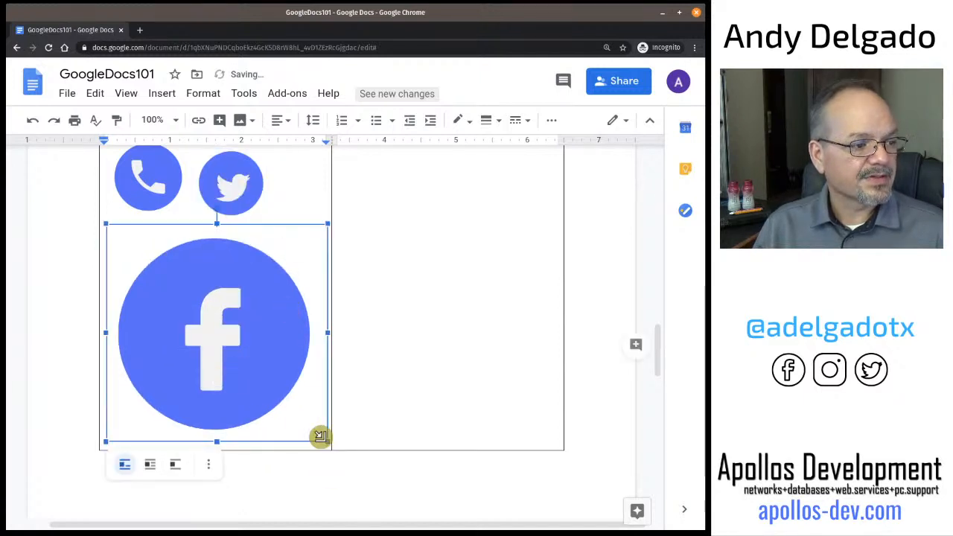
pyautogui.moveTo(320, 436); pyautogui.dragTo(177, 292)
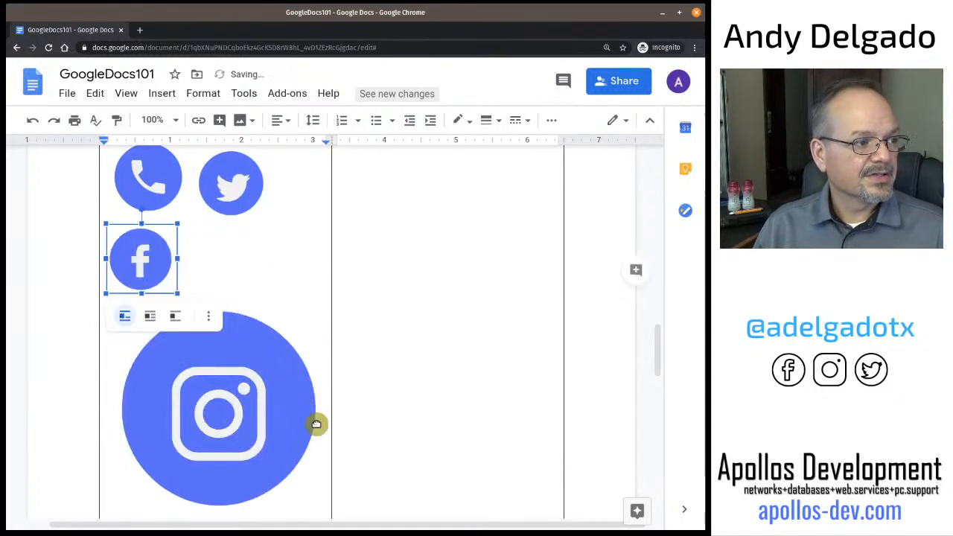
pyautogui.click(277, 452)
pyautogui.scroll(-3, 277, 452)
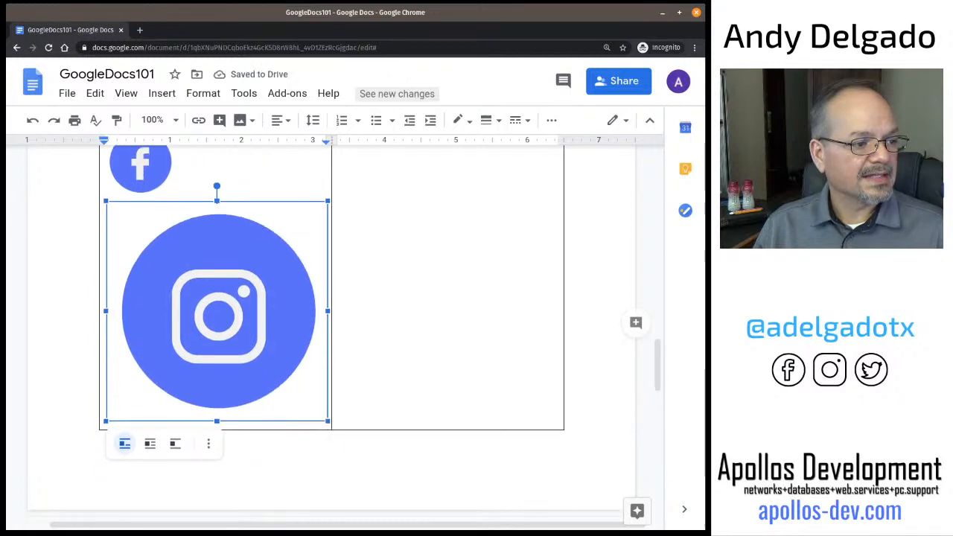
pyautogui.moveTo(322, 418); pyautogui.dragTo(140, 267)
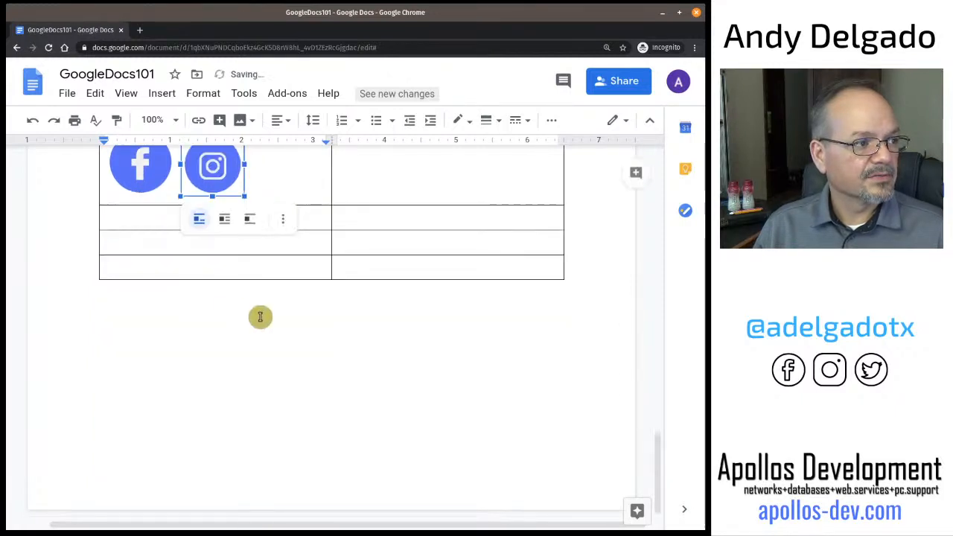
# Move the Instagram, Facebook and Twitter icons into the fourth, third and second rows of the table's first column
pyautogui.scroll(4, 246, 321)
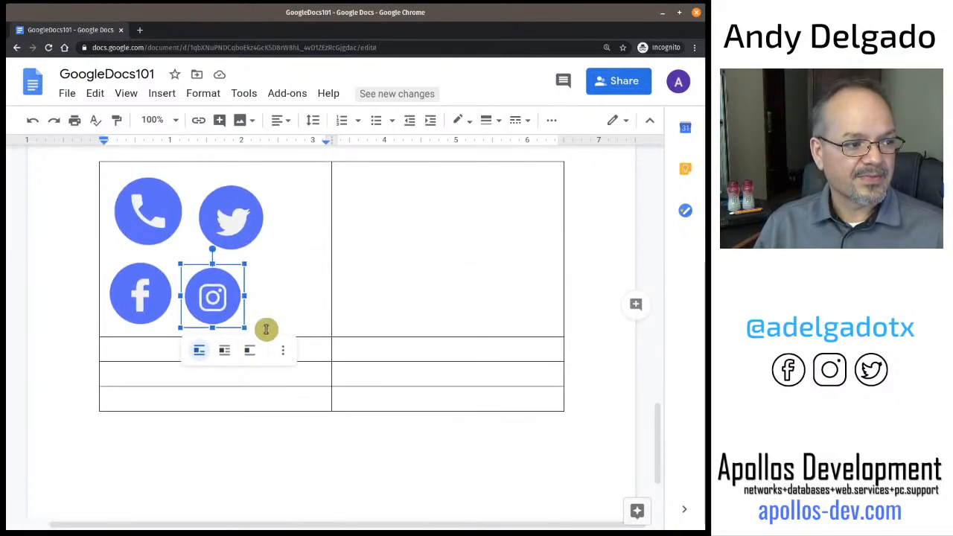
pyautogui.click(196, 400)
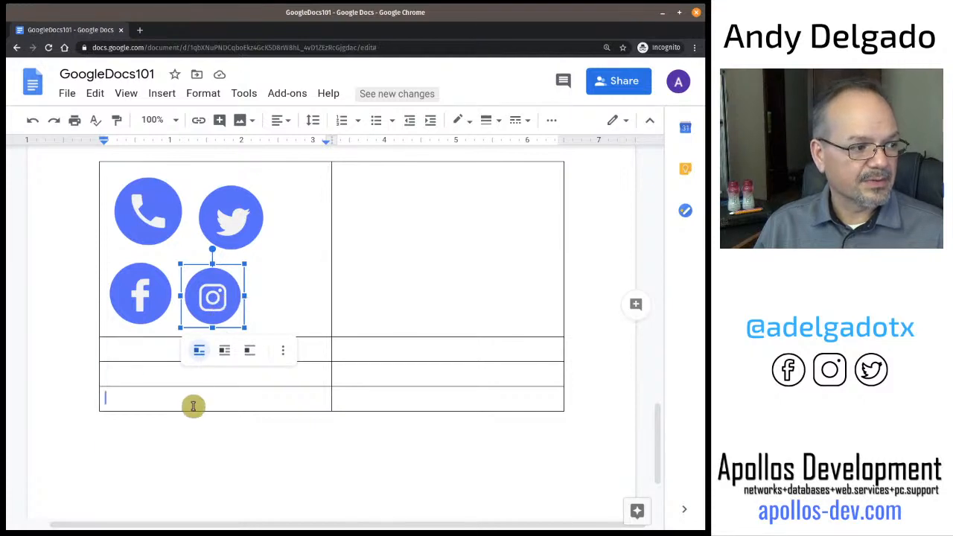
pyautogui.moveTo(192, 406); pyautogui.dragTo(193, 406)
pyautogui.moveTo(146, 303); pyautogui.dragTo(143, 379)
pyautogui.click(214, 246)
pyautogui.moveTo(208, 259); pyautogui.dragTo(199, 276)
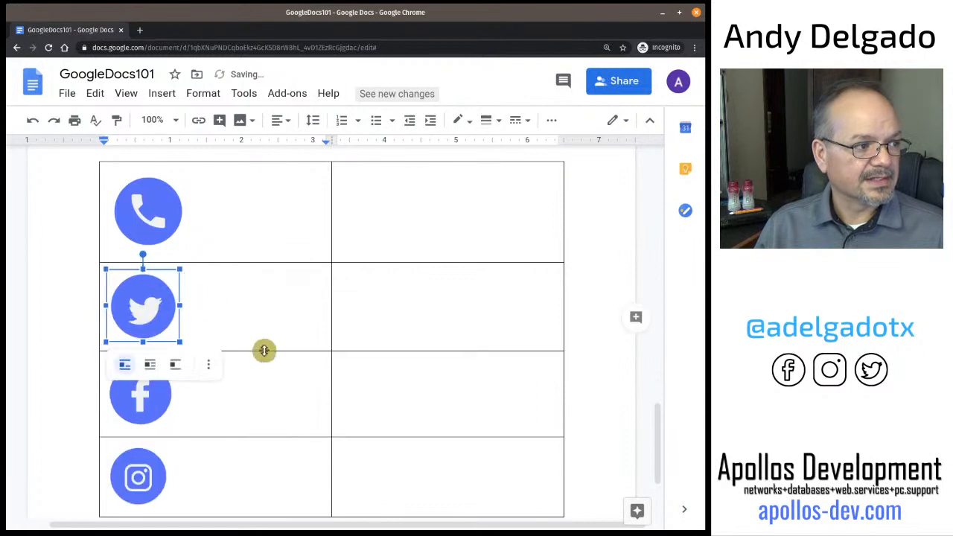
# Shrink the phone, Twitter and Facebook icons slightly further to roughly match the Instagram icon's size
pyautogui.scroll(-1, 304, 332)
pyautogui.scroll(1, 223, 298)
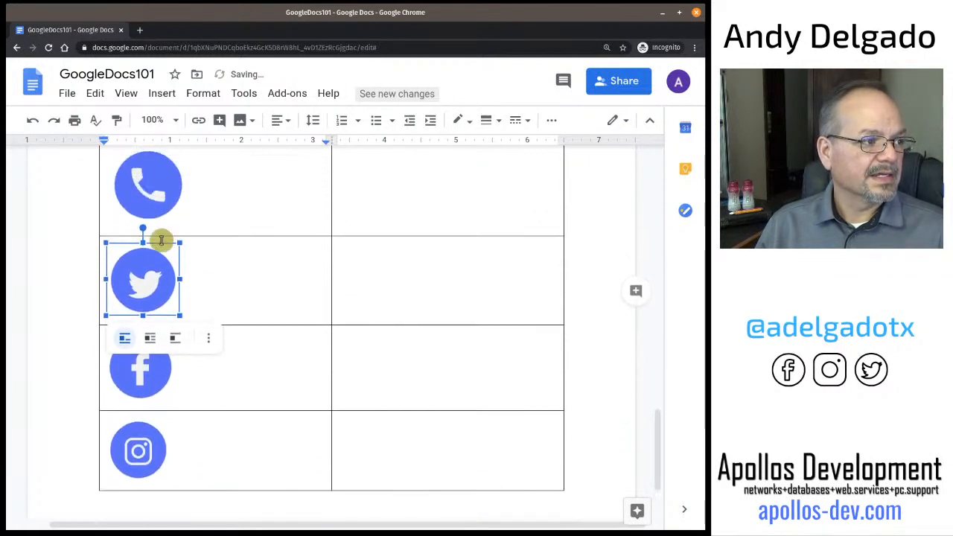
pyautogui.click(142, 198)
pyautogui.moveTo(188, 273); pyautogui.dragTo(170, 256)
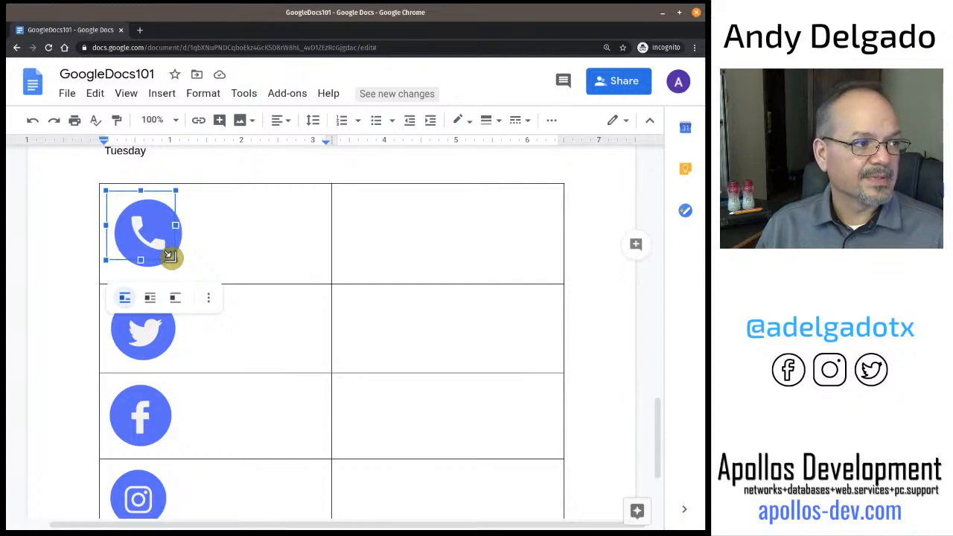
pyautogui.moveTo(170, 257); pyautogui.dragTo(169, 254)
pyautogui.click(159, 312)
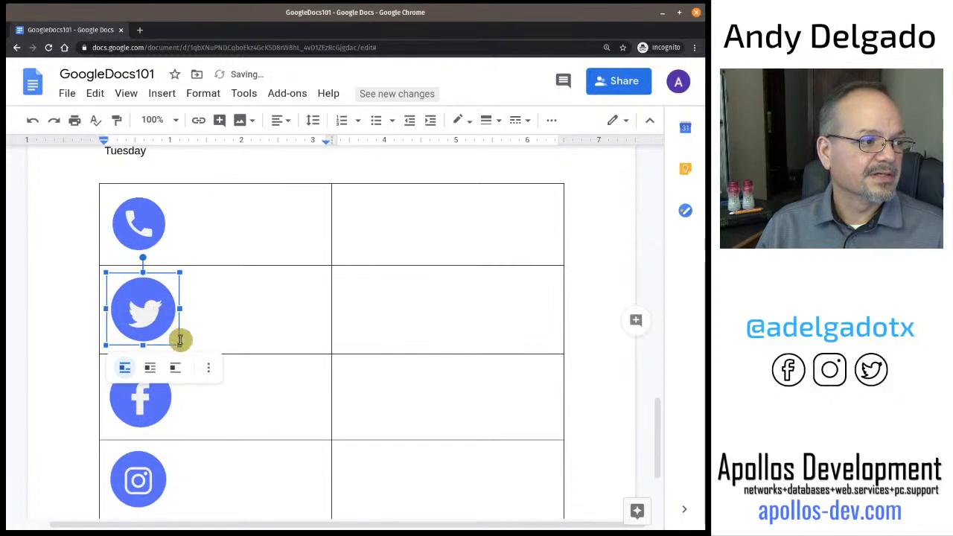
pyautogui.moveTo(179, 348); pyautogui.dragTo(163, 322)
pyautogui.scroll(-2, 251, 325)
pyautogui.click(145, 310)
pyautogui.scroll(-1, 269, 312)
pyautogui.scroll(5, 269, 313)
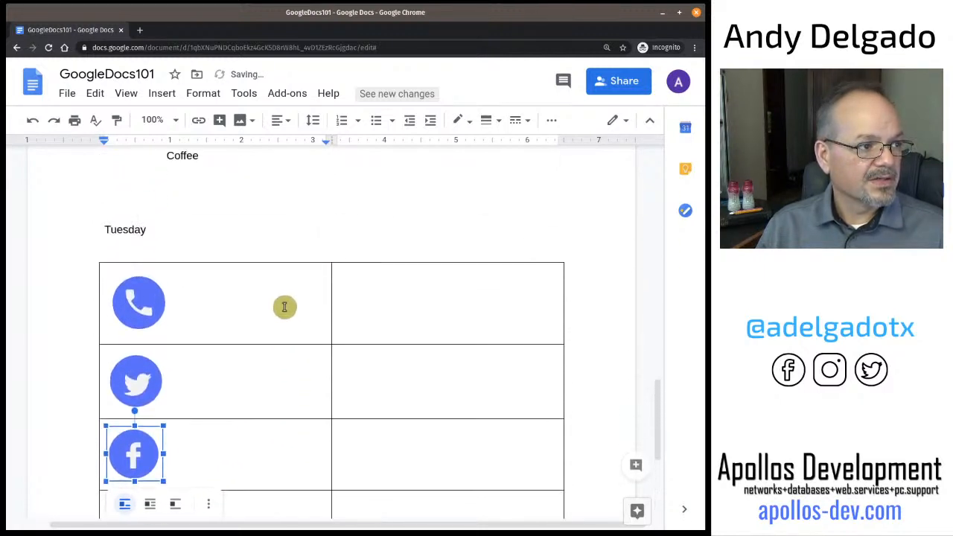
# Enter "You can call or text me at" followed by the contact's phone number in the cell beside the phone icon
pyautogui.click(358, 280)
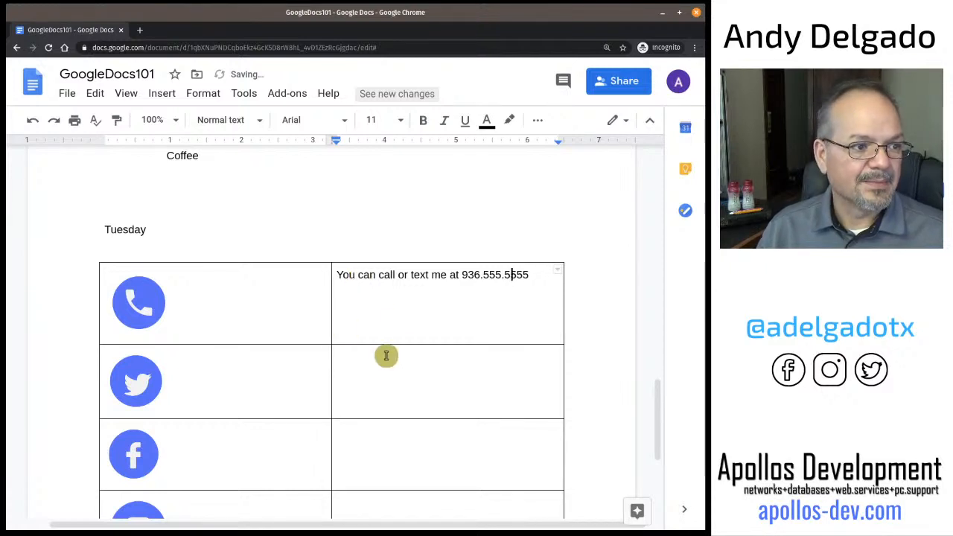
pyautogui.click(409, 307)
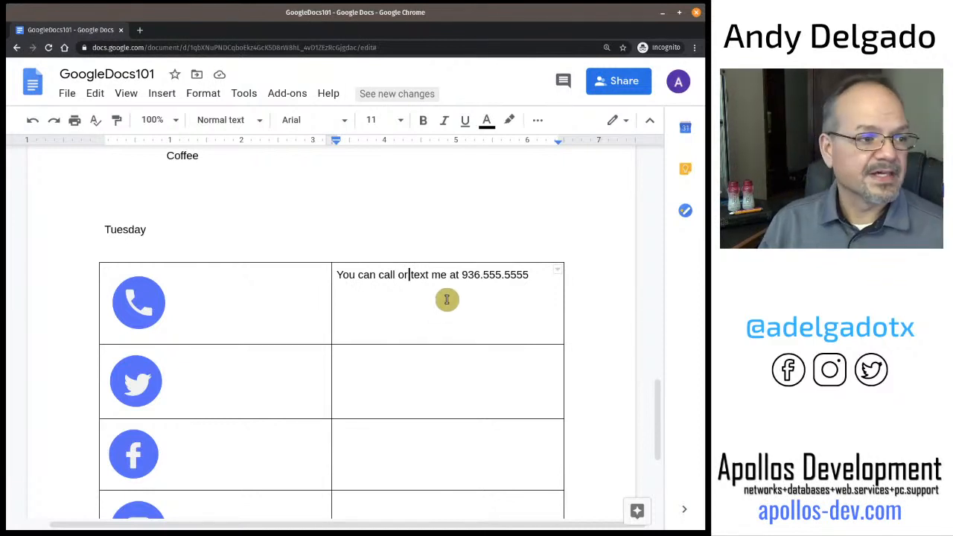
# Try centring the contact text horizontally in its cell, and return it to left alignment
pyautogui.rightClick(414, 308)
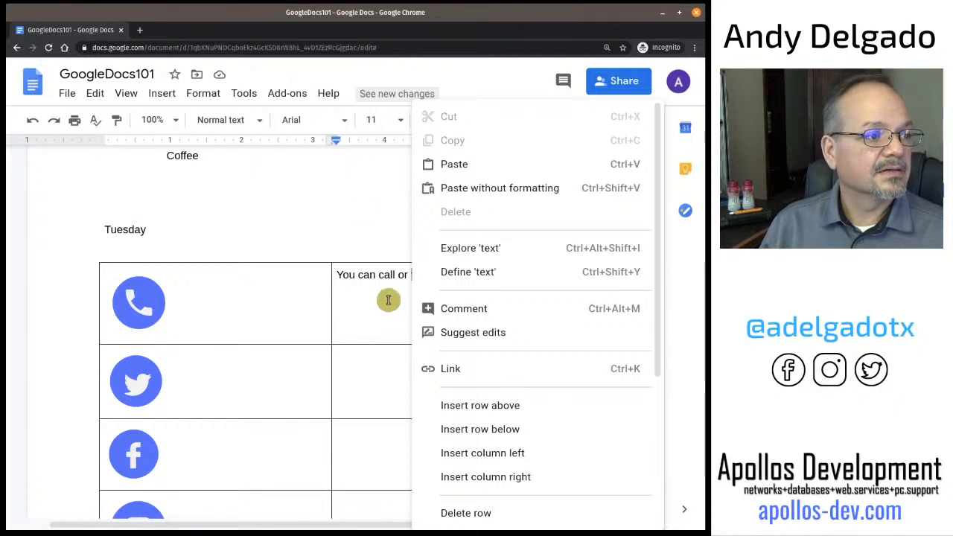
pyautogui.click(388, 300)
pyautogui.click(538, 123)
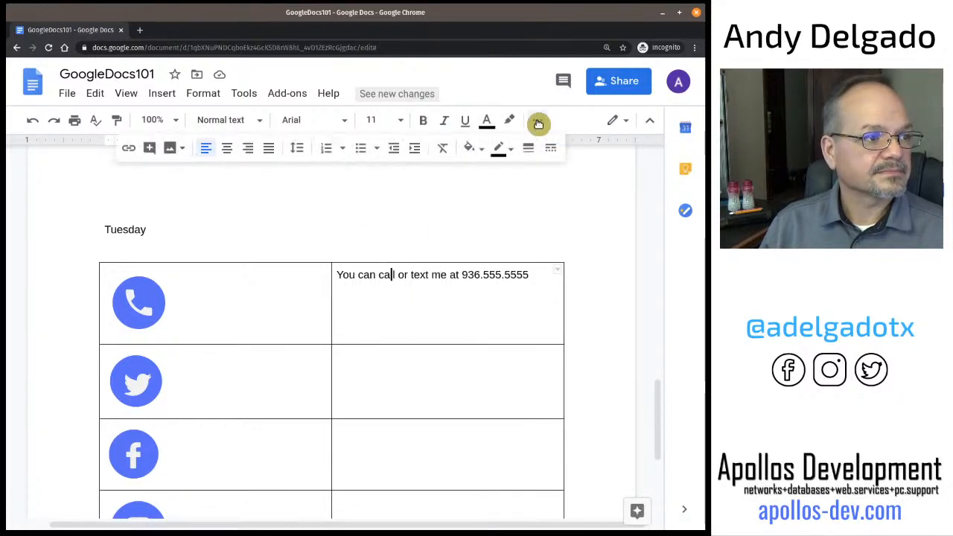
pyautogui.click(228, 152)
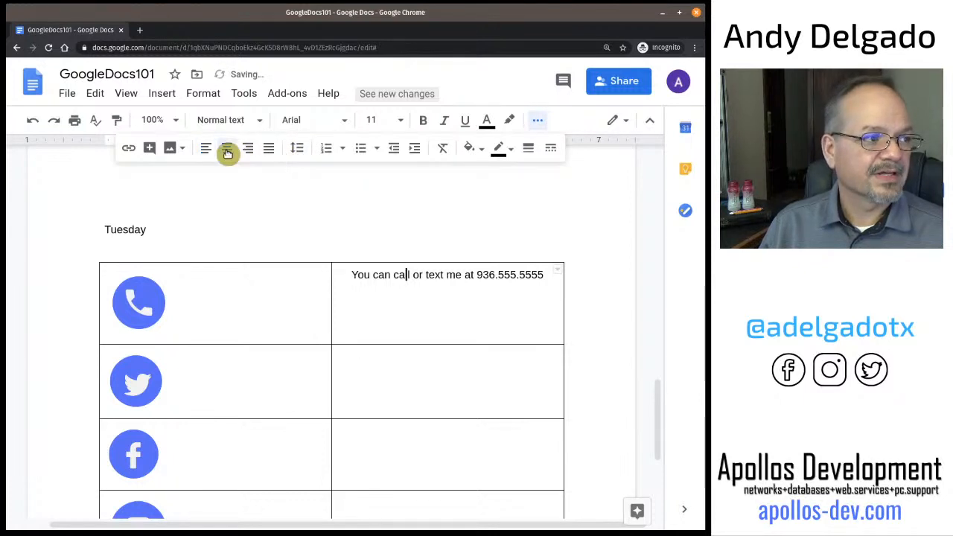
pyautogui.click(210, 152)
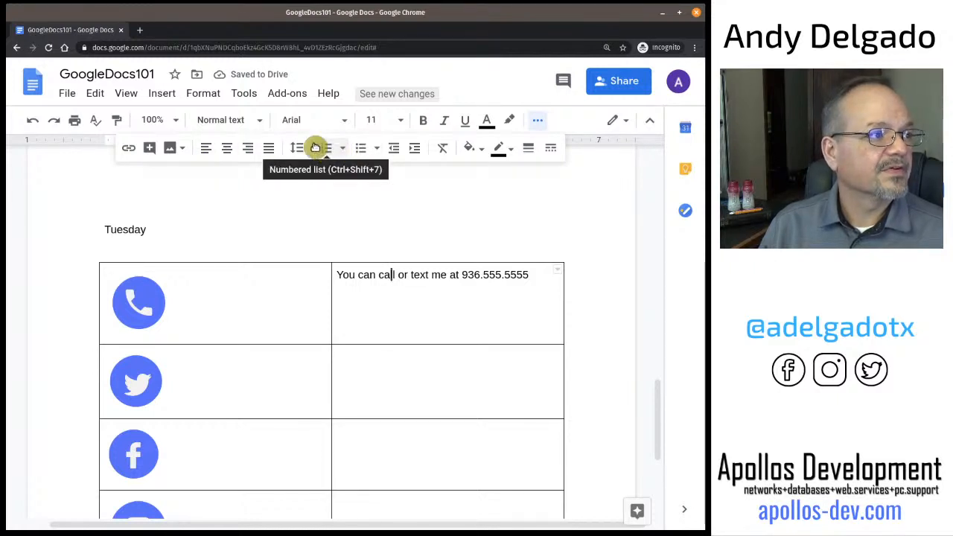
pyautogui.click(205, 99)
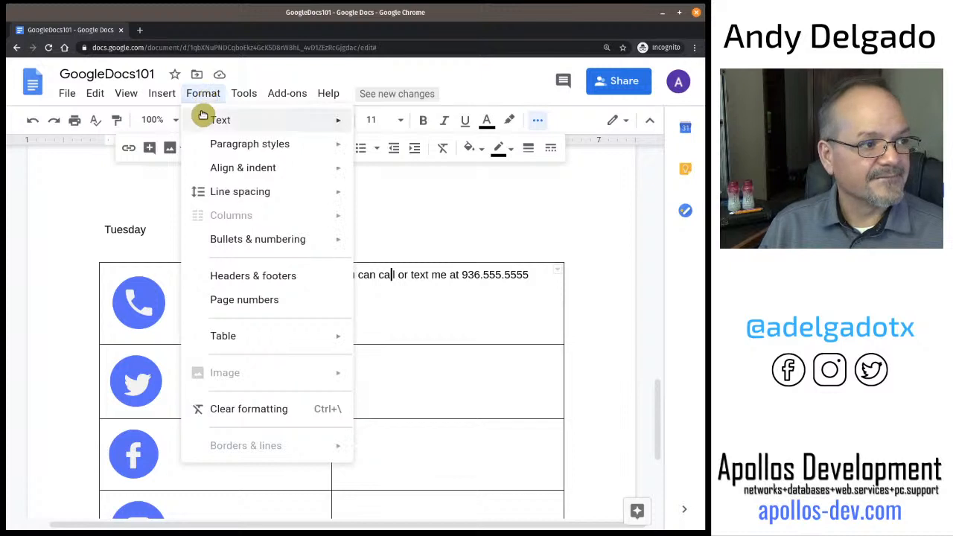
pyautogui.click(393, 310)
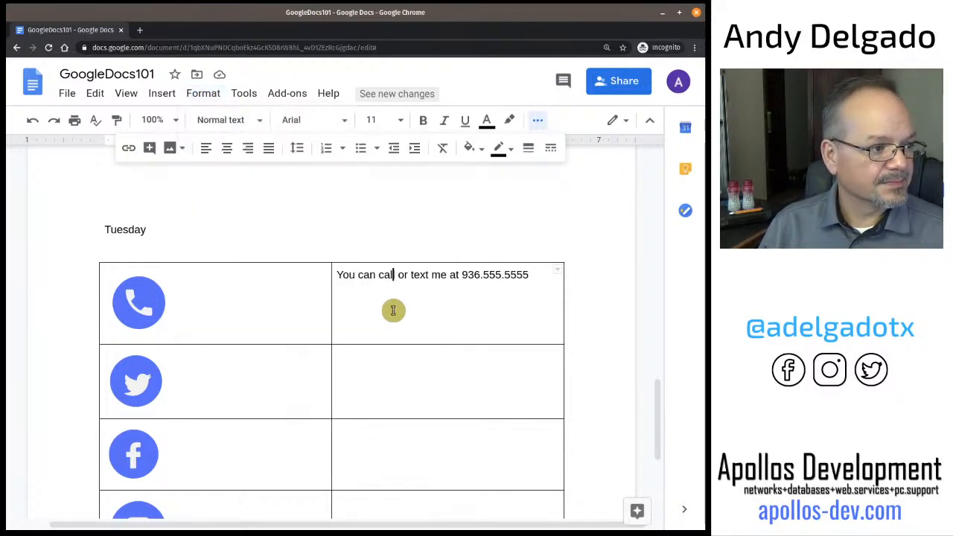
pyautogui.click(165, 94)
pyautogui.moveTo(196, 94)
pyautogui.moveTo(251, 340)
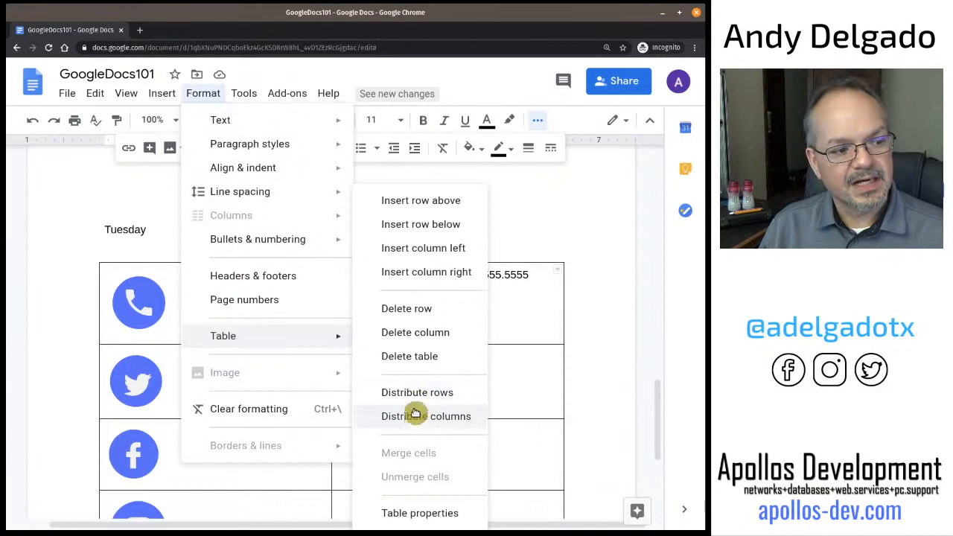
pyautogui.click(513, 360)
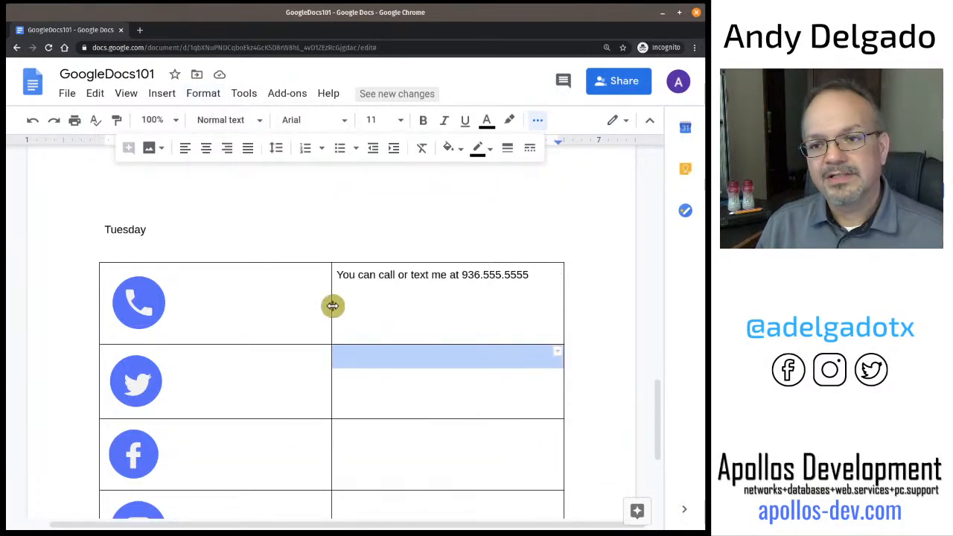
# Narrow the table's icon column to just wider than the icons, giving the text column the remaining width
pyautogui.moveTo(332, 306); pyautogui.dragTo(183, 314)
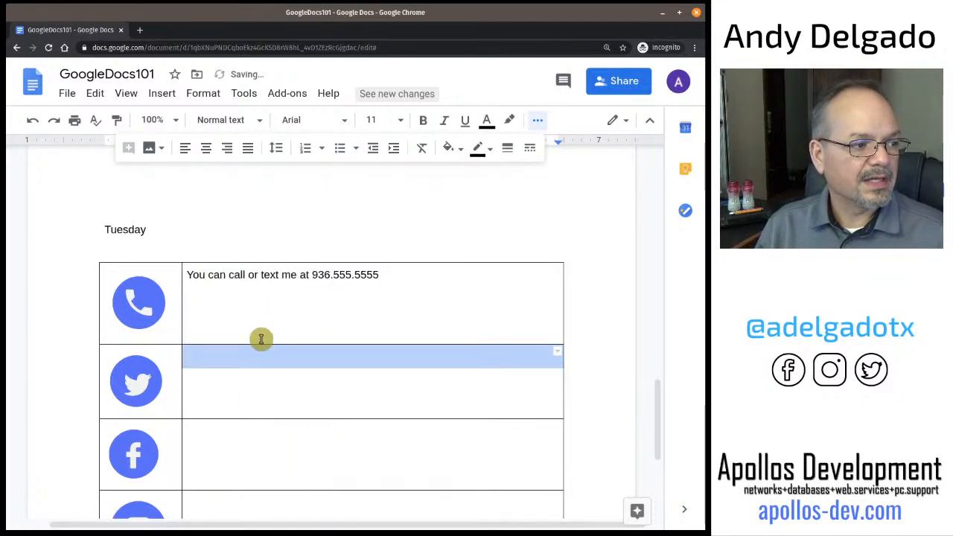
pyautogui.click(253, 315)
pyautogui.scroll(-2, 385, 340)
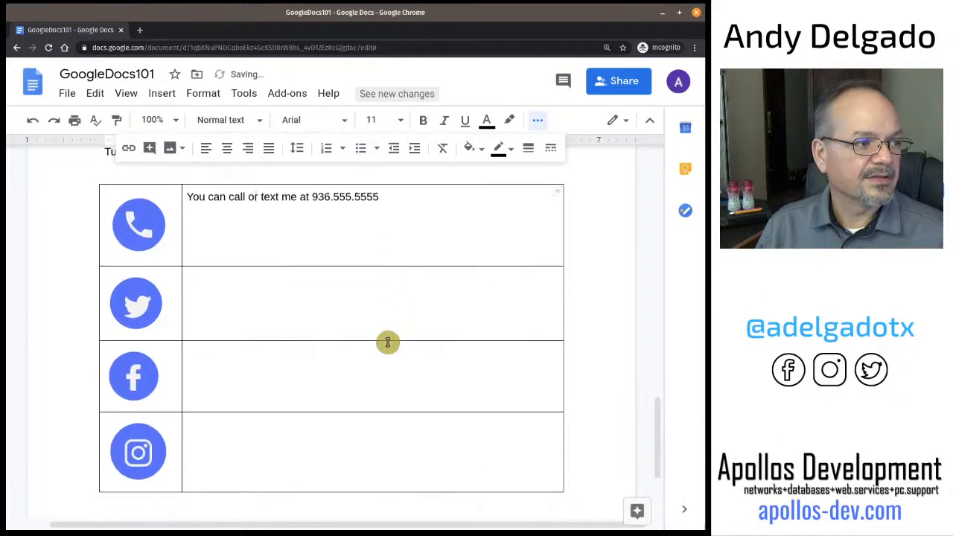
pyautogui.scroll(1, 385, 341)
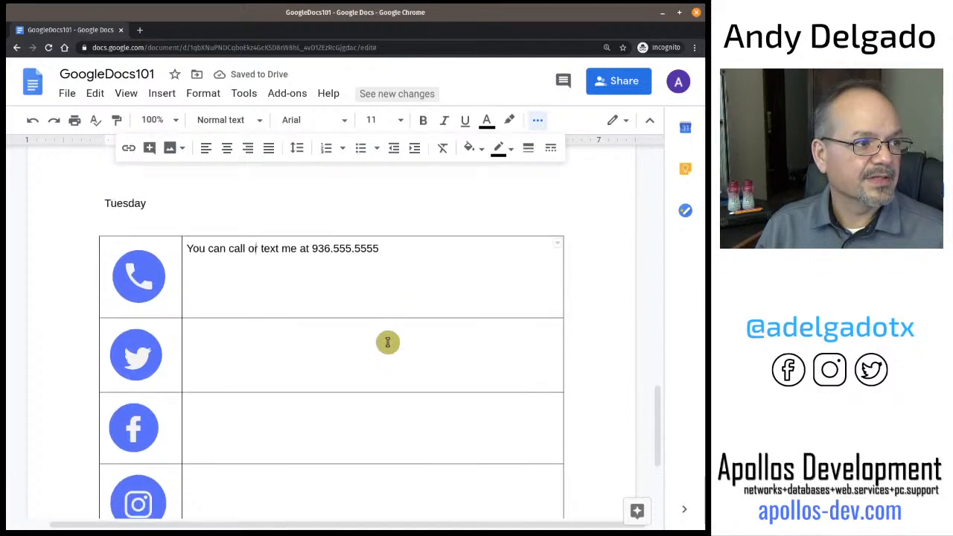
pyautogui.click(297, 148)
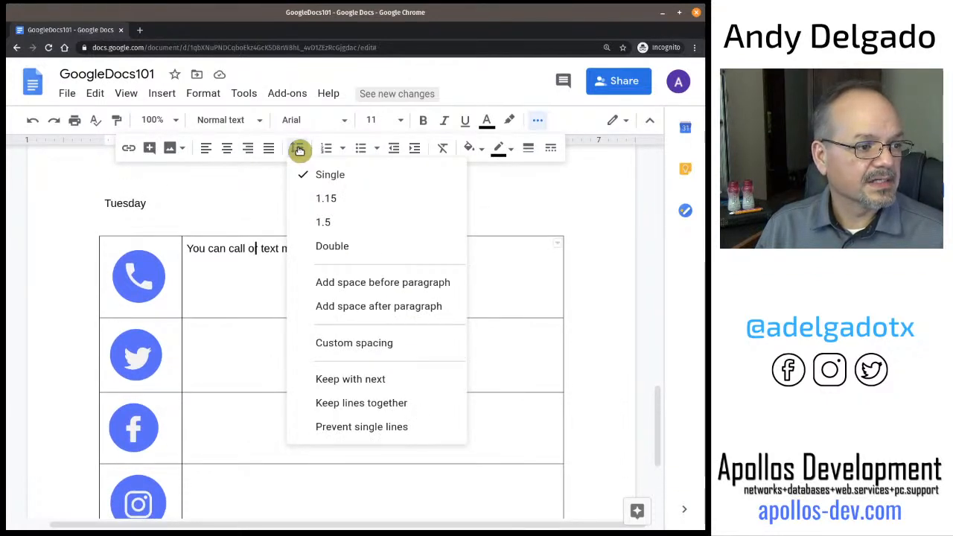
pyautogui.click(234, 279)
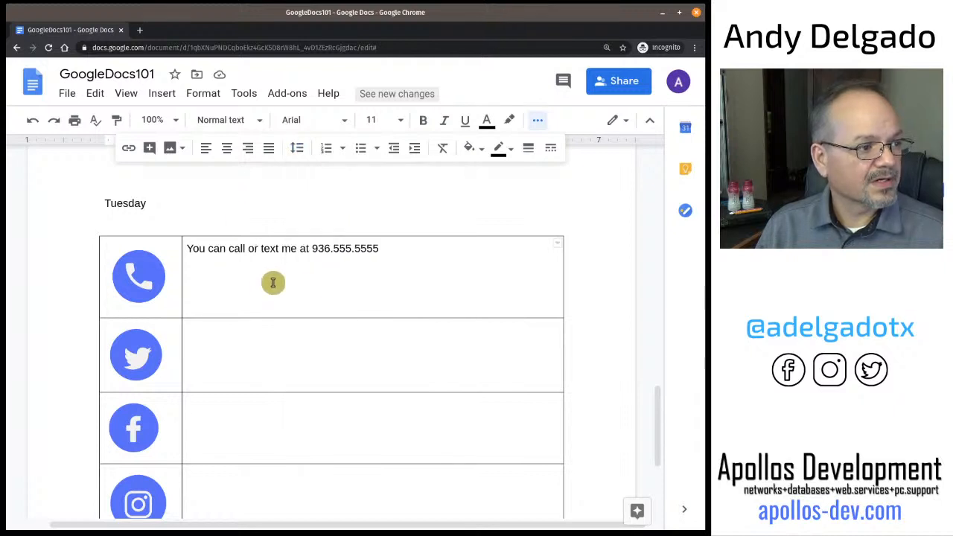
pyautogui.moveTo(398, 257); pyautogui.dragTo(189, 253)
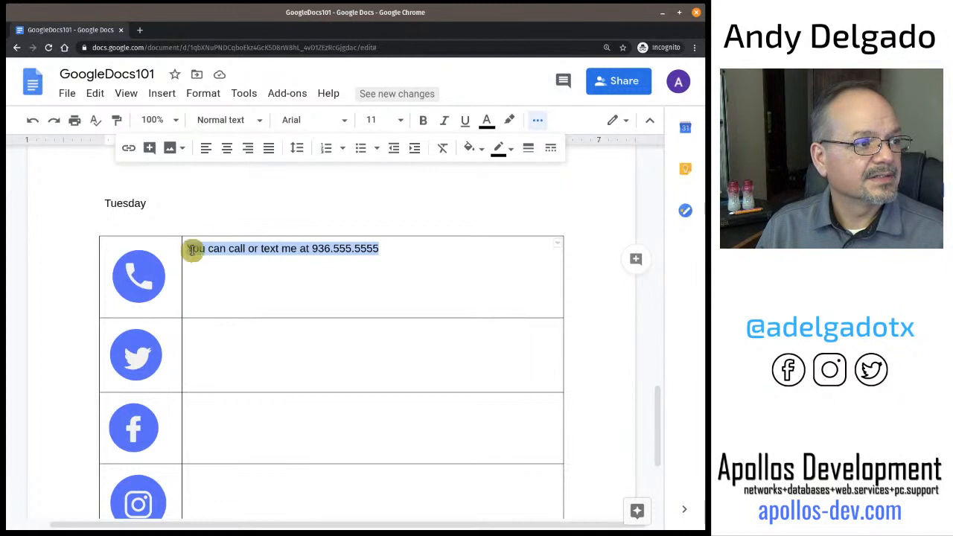
pyautogui.click(302, 151)
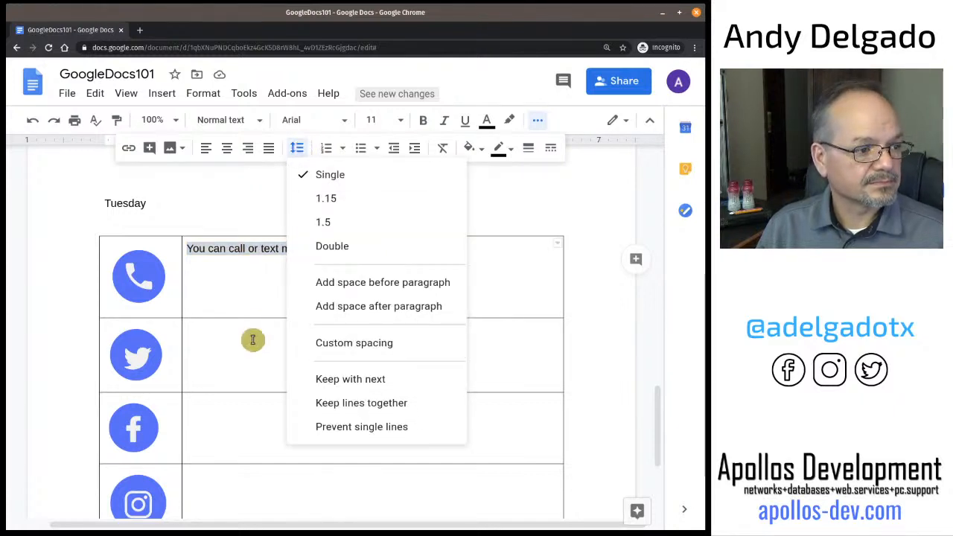
pyautogui.click(251, 292)
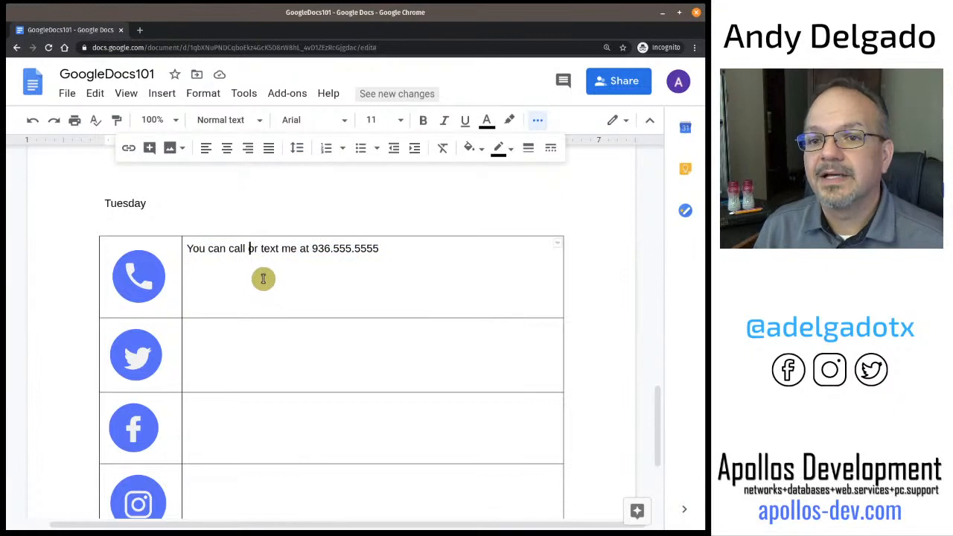
# Narrow the contact table's text column to just fit the phone contact line
pyautogui.click(275, 350)
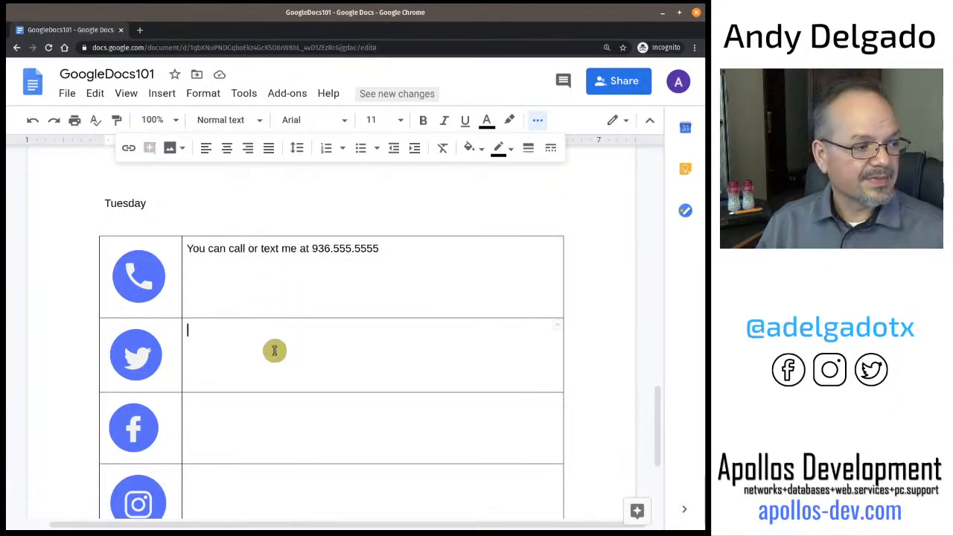
pyautogui.moveTo(564, 354); pyautogui.dragTo(384, 362)
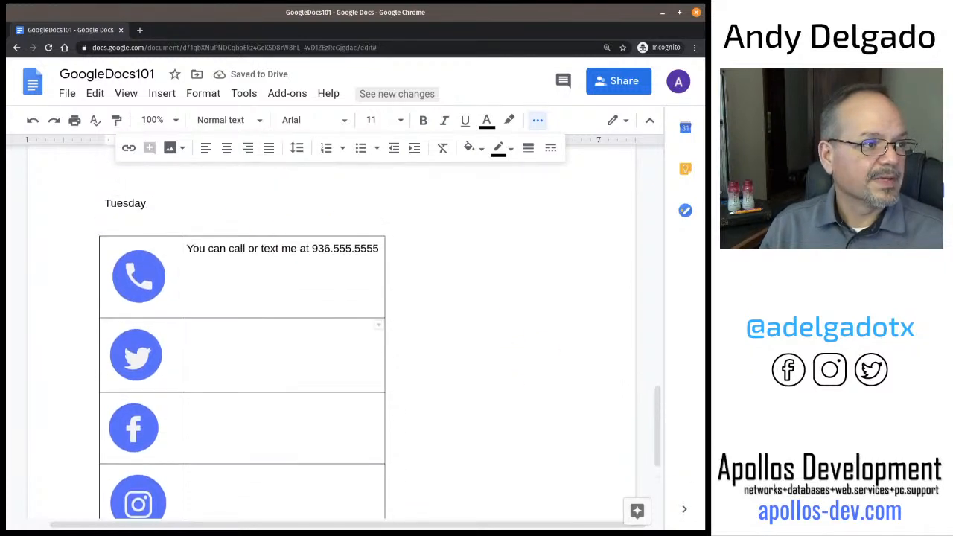
pyautogui.click(442, 299)
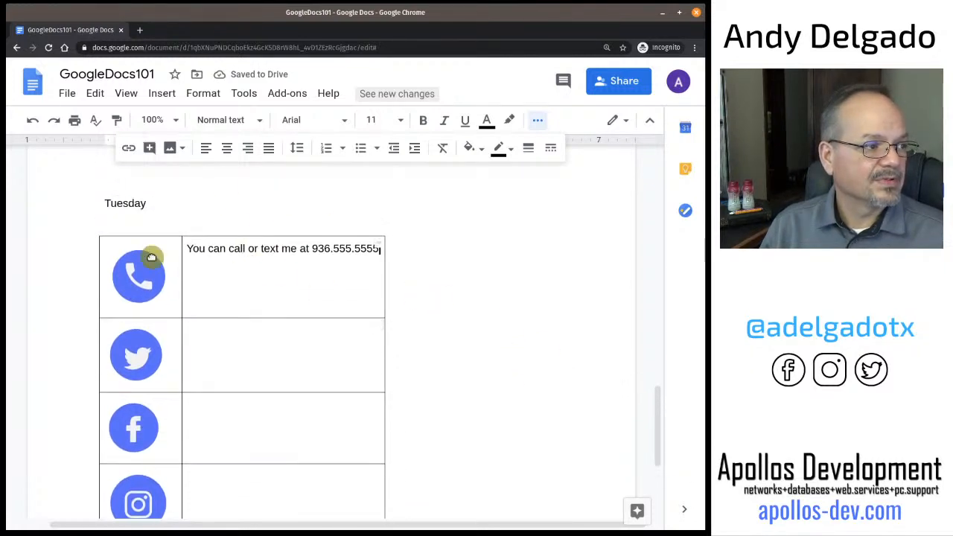
# Select all cells of the contact table and centre their icons and text horizontally
pyautogui.click(99, 235)
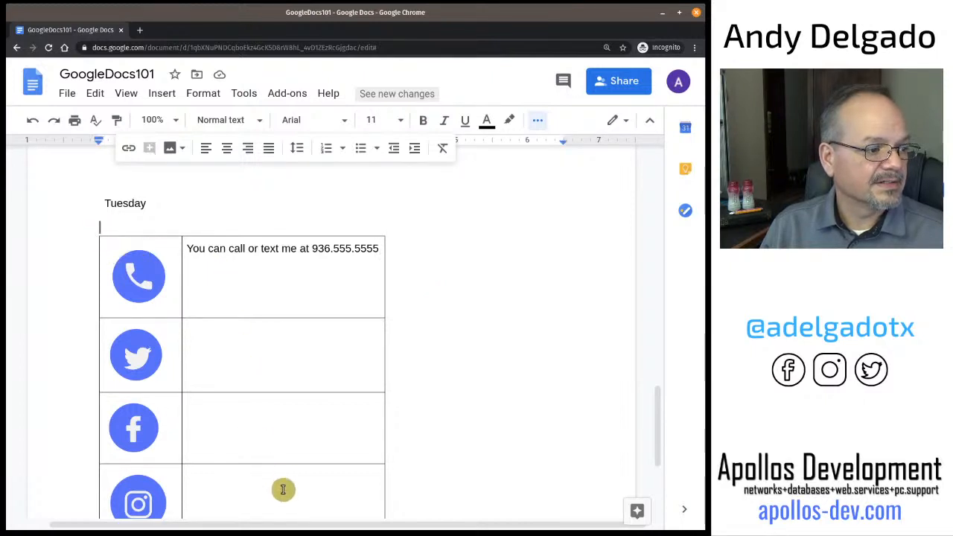
pyautogui.moveTo(281, 487); pyautogui.dragTo(115, 297)
pyautogui.scroll(-1, 470, 291)
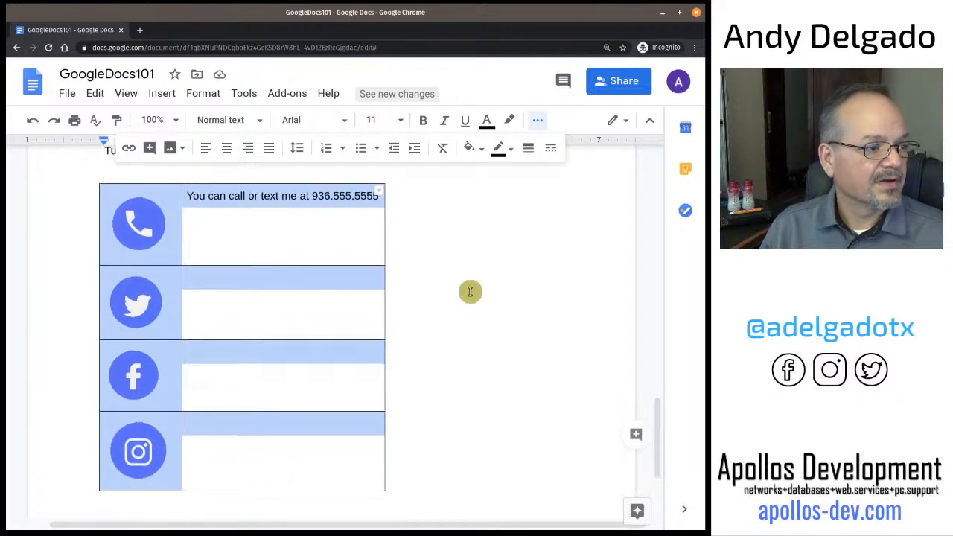
pyautogui.click(229, 154)
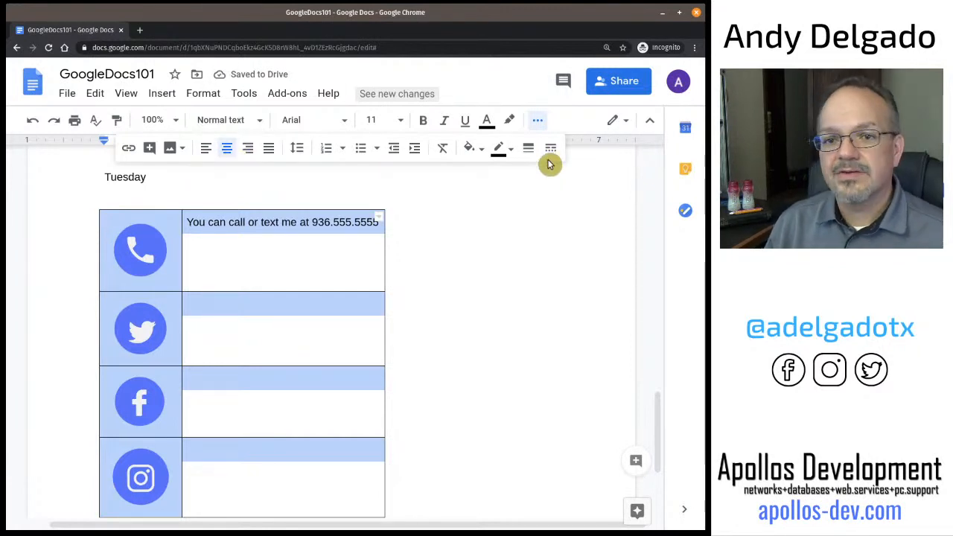
pyautogui.click(141, 264)
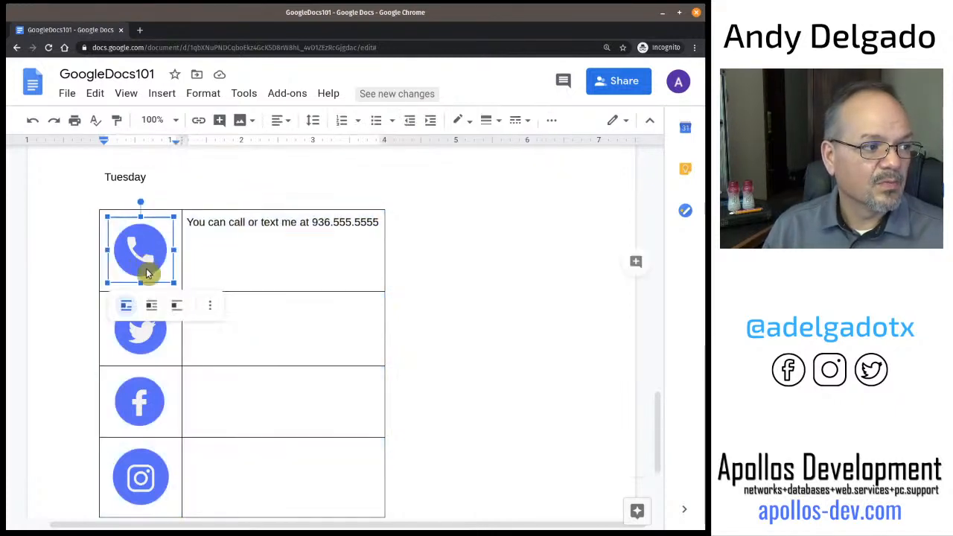
pyautogui.click(213, 310)
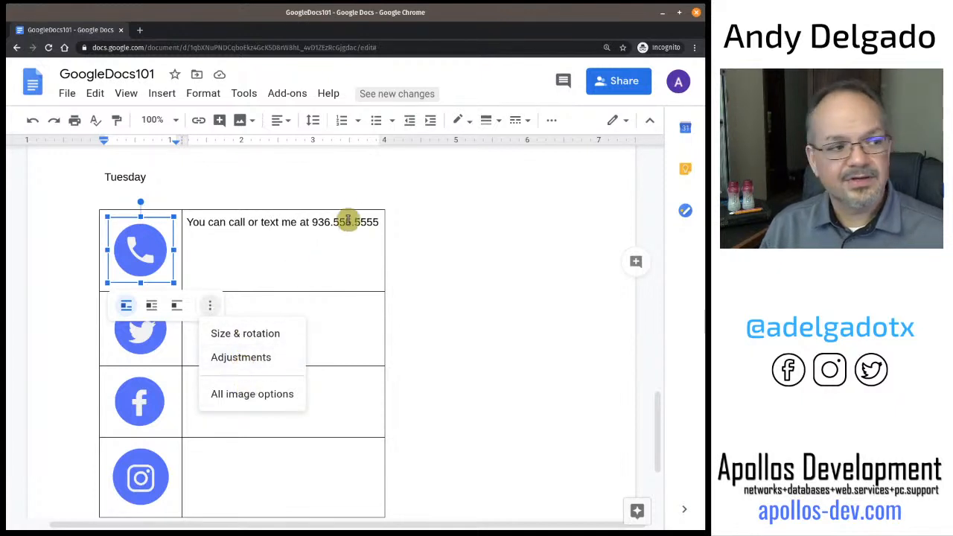
pyautogui.click(476, 233)
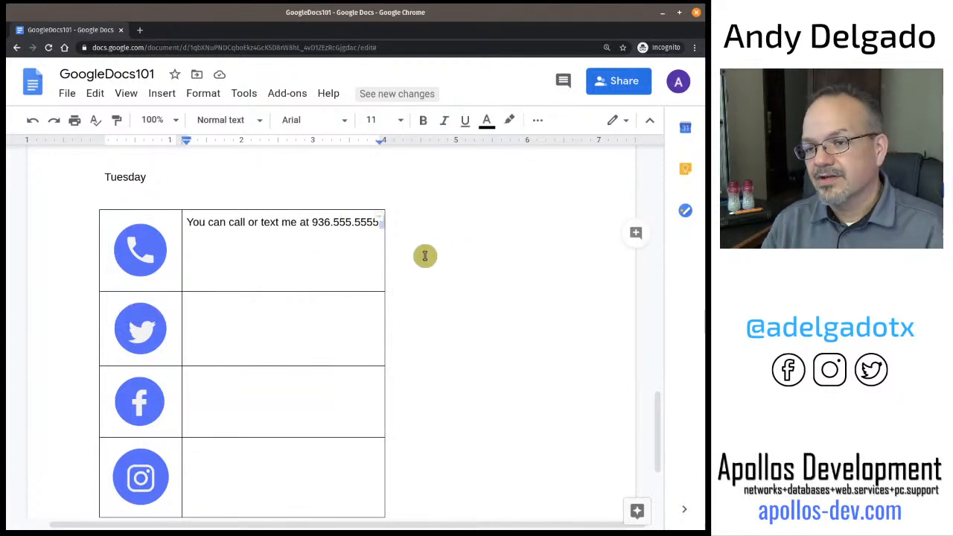